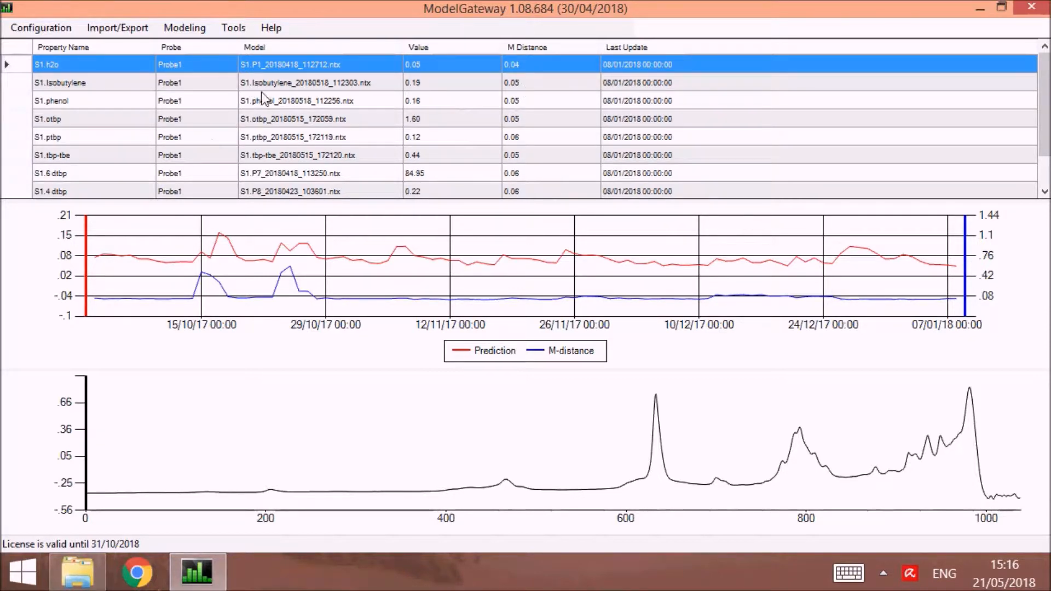
View the trends of S1.phenol, S1.otbp and S1.ptbp individually, and overlay the five properties from S1.Isobutylene to S1.tbp-tbe.
click(279, 104)
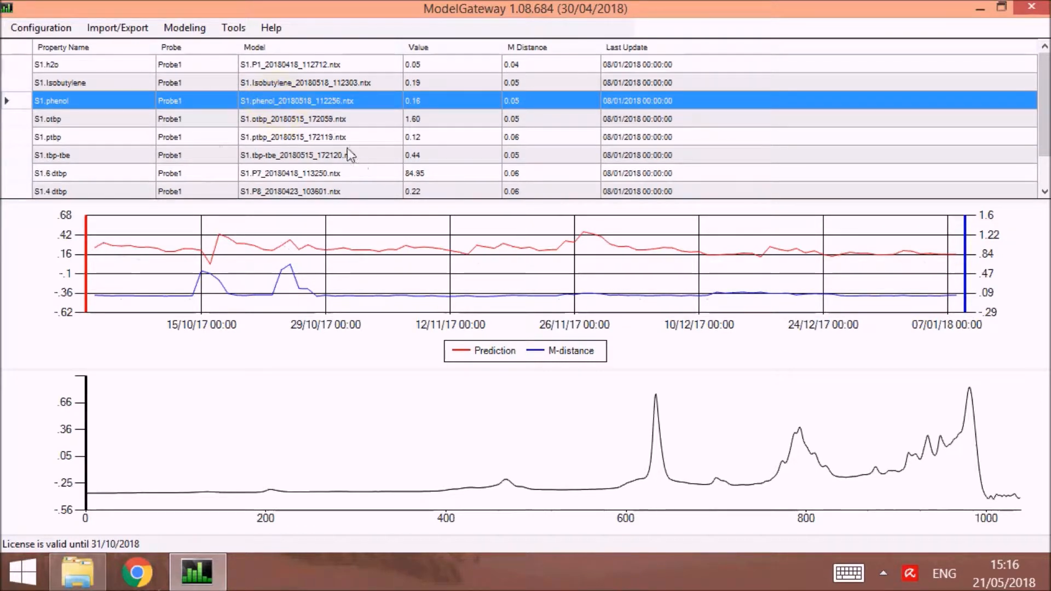
click(317, 117)
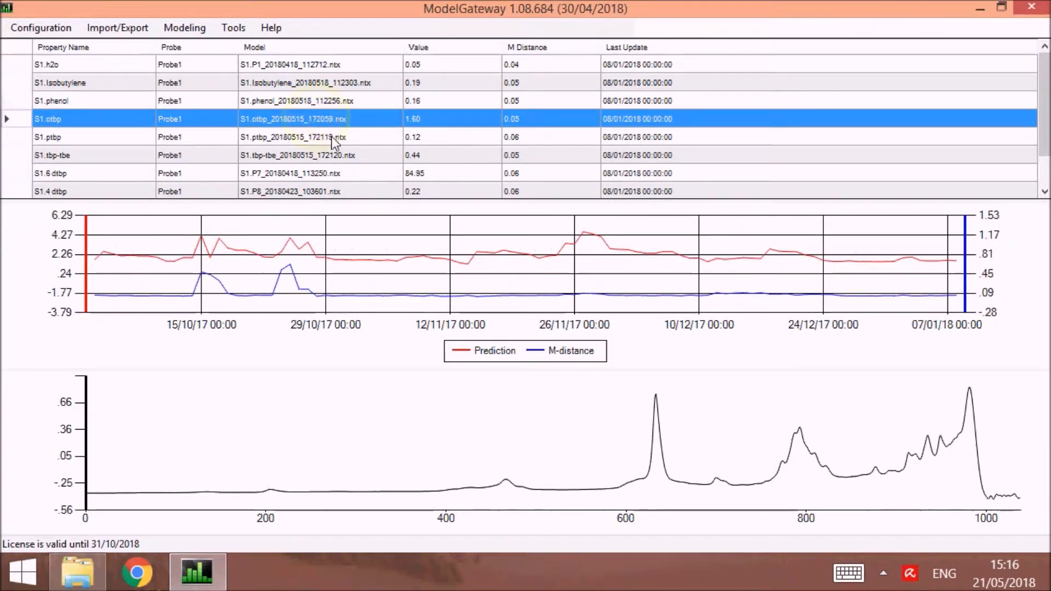
click(331, 137)
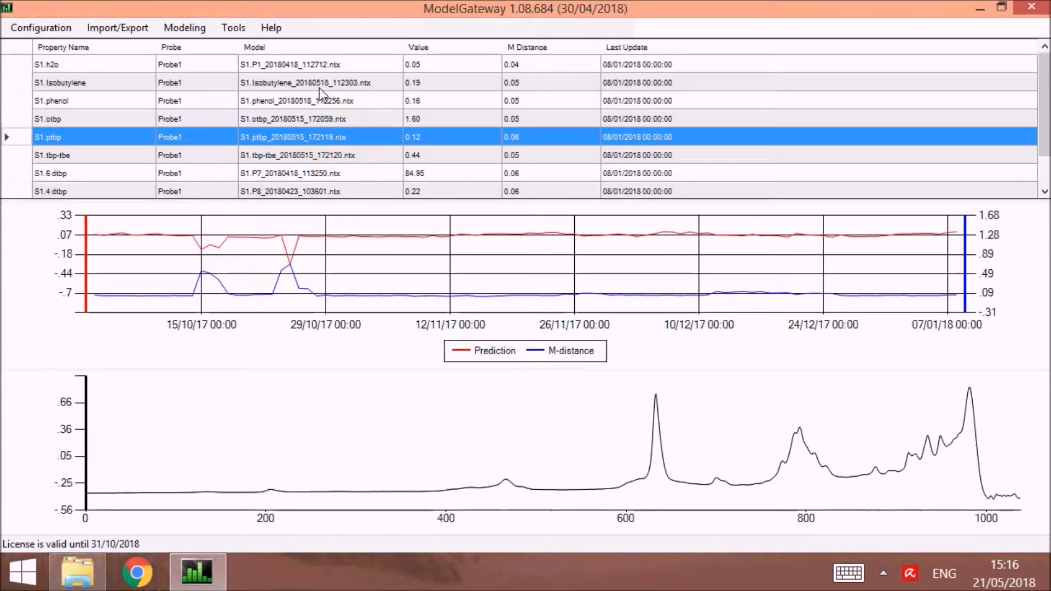
drag(319, 87, 330, 147)
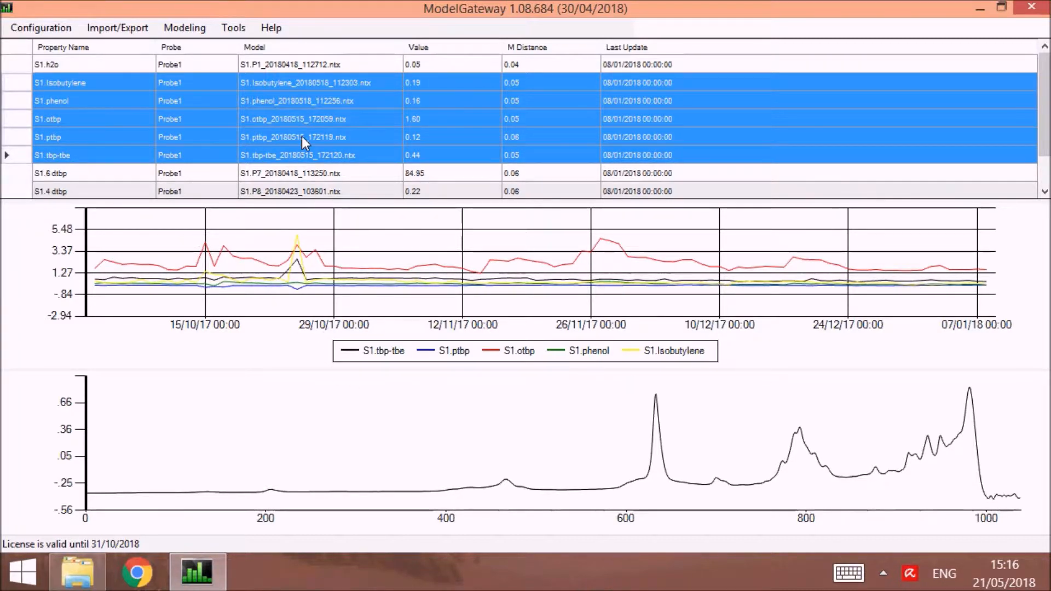
Compare the predictions of S1.phenol, S1.ptbp and S1.otbp with their lab data, one property at a time.
click(316, 104)
right_click(316, 104)
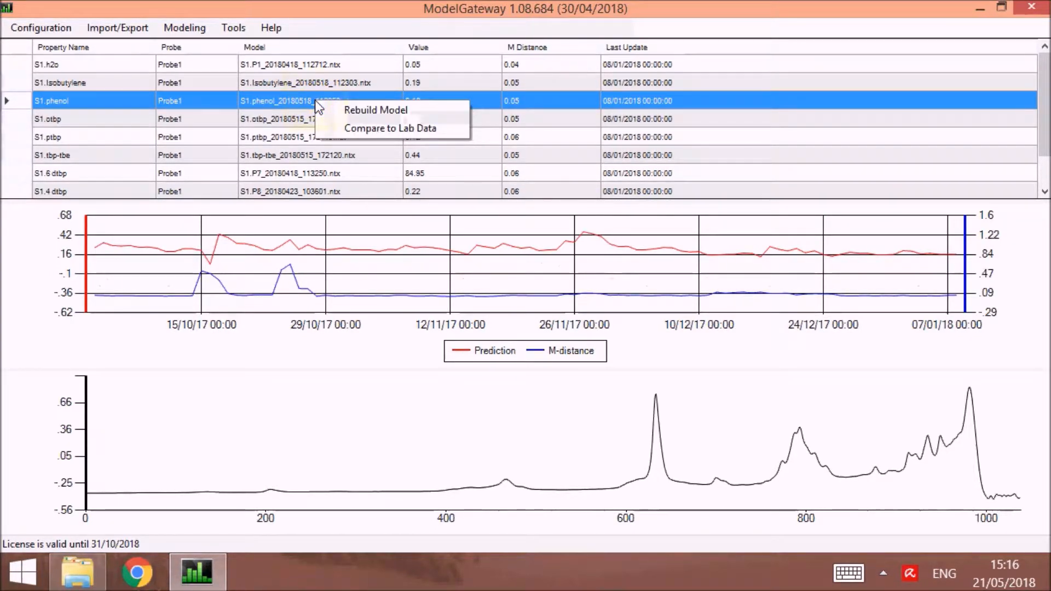
click(385, 124)
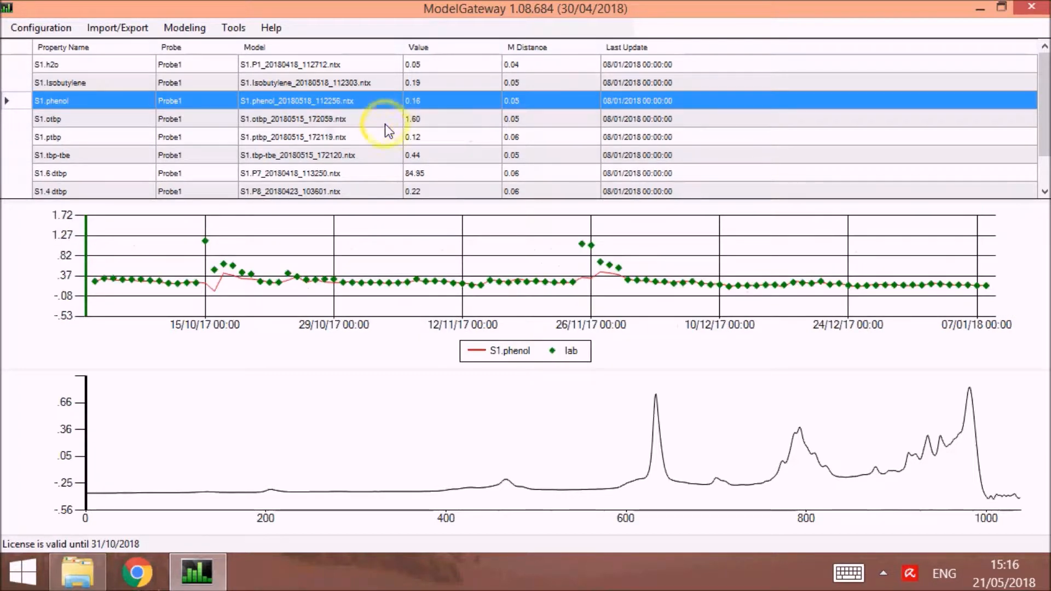
right_click(317, 136)
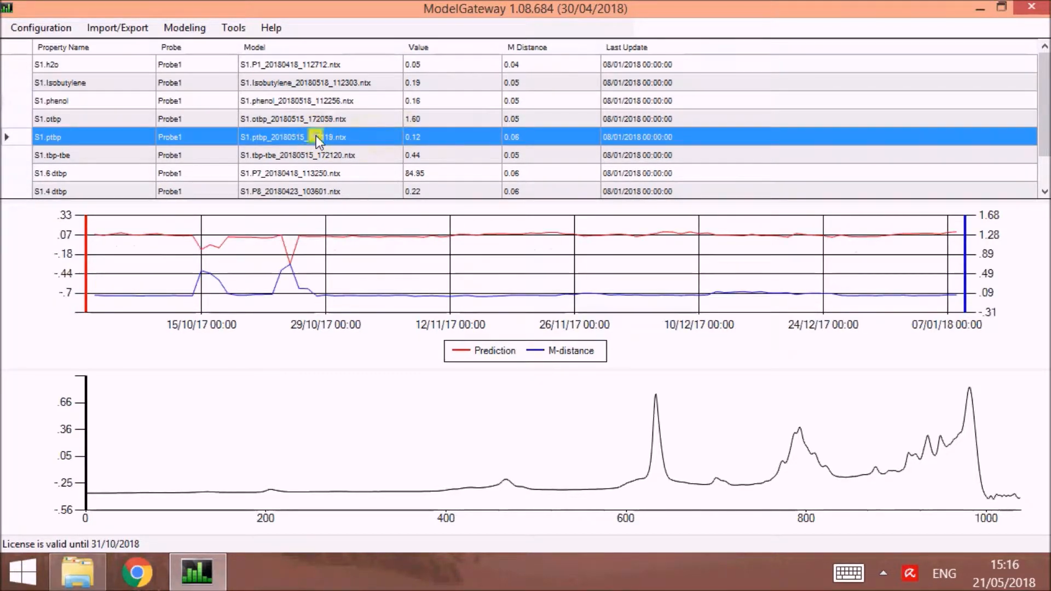
click(360, 163)
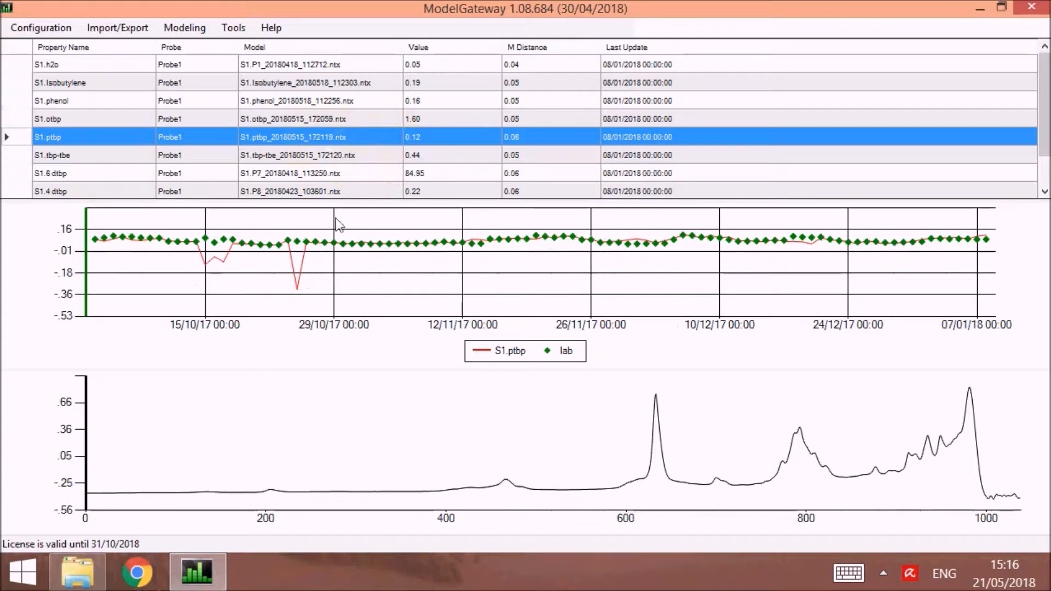
right_click(265, 120)
click(310, 144)
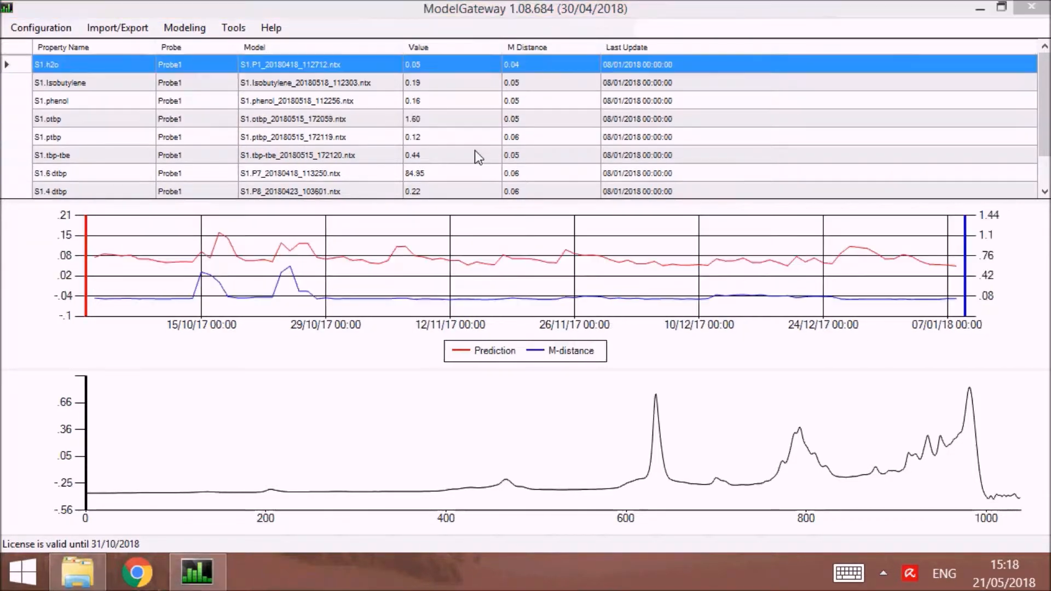
Examine the analyzer configuration and its list of supported analyzers, keeping Bruker, and close it.
click(45, 34)
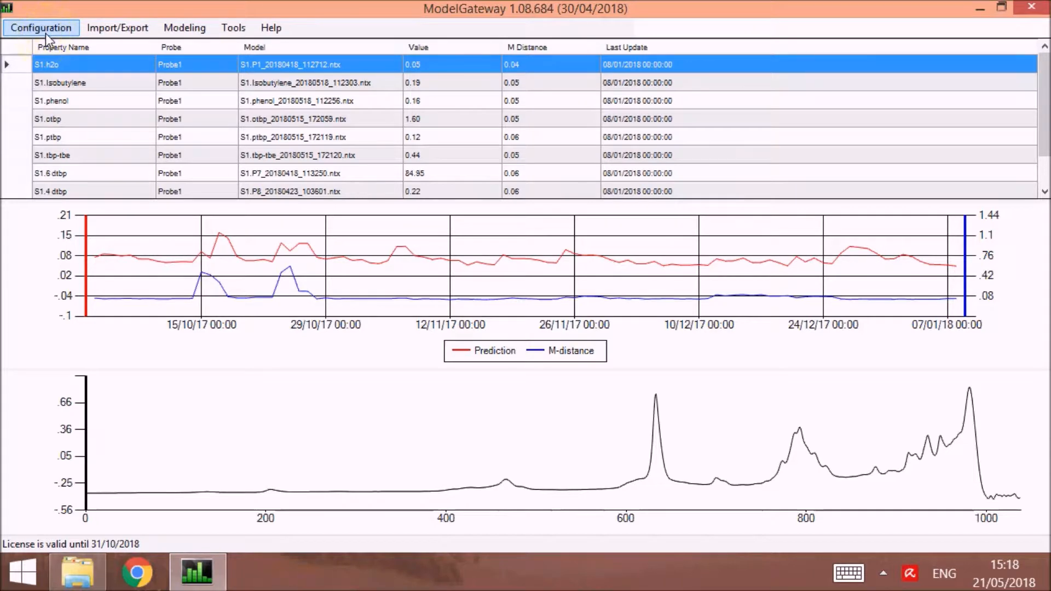
click(45, 34)
click(65, 44)
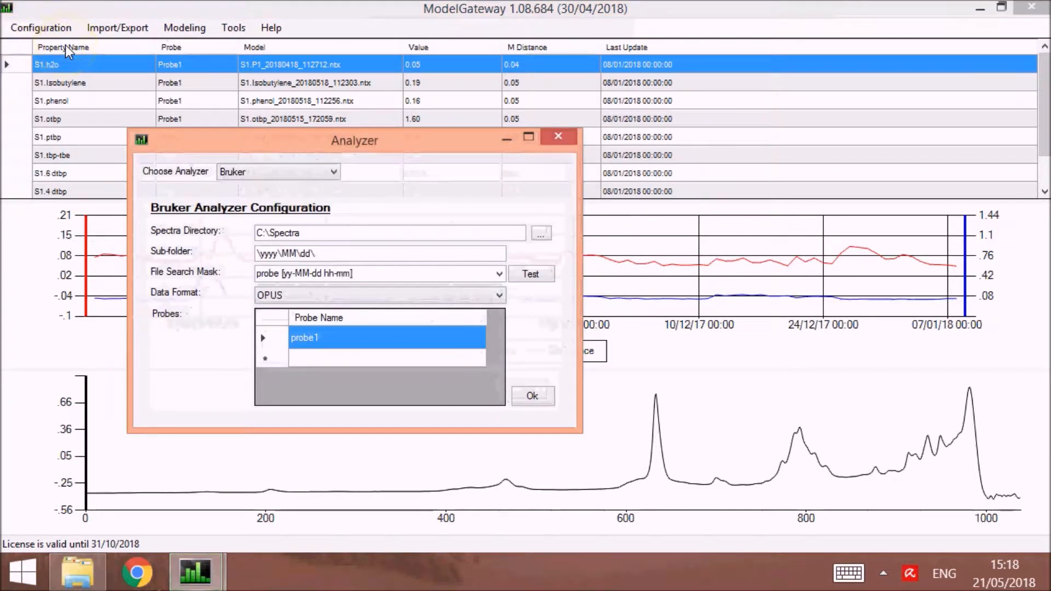
click(314, 172)
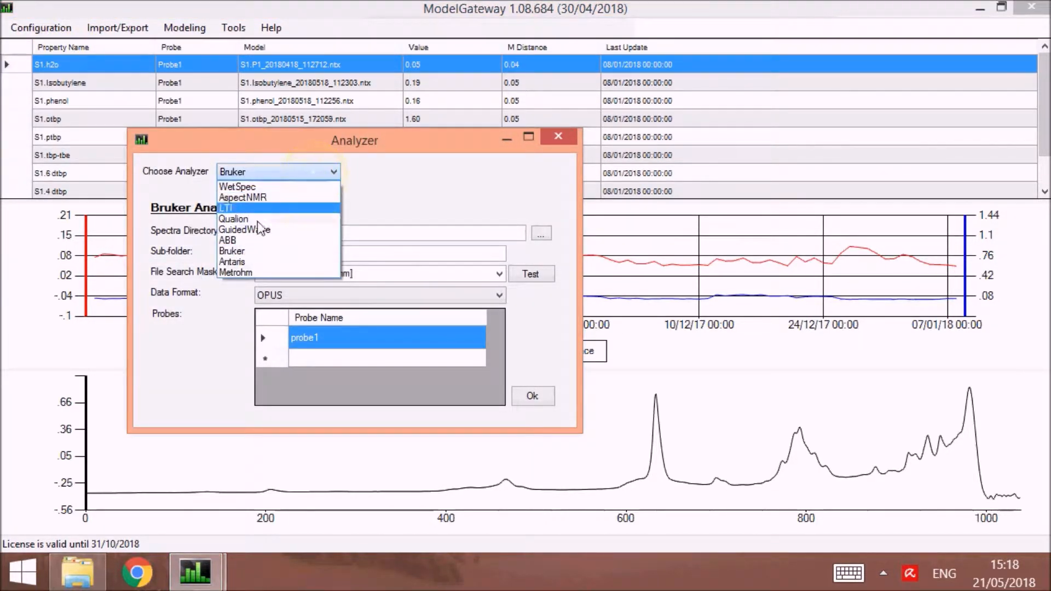
click(249, 173)
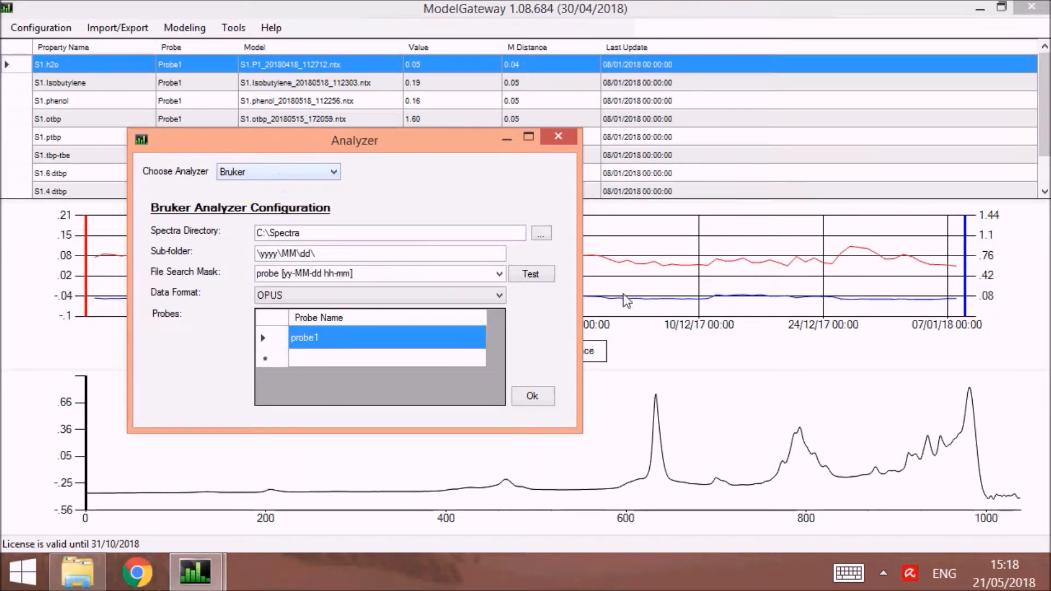
click(558, 136)
Examine the DCS connection types and the TCPIP and Serial options for Modbus Slave, and close without saving.
click(64, 30)
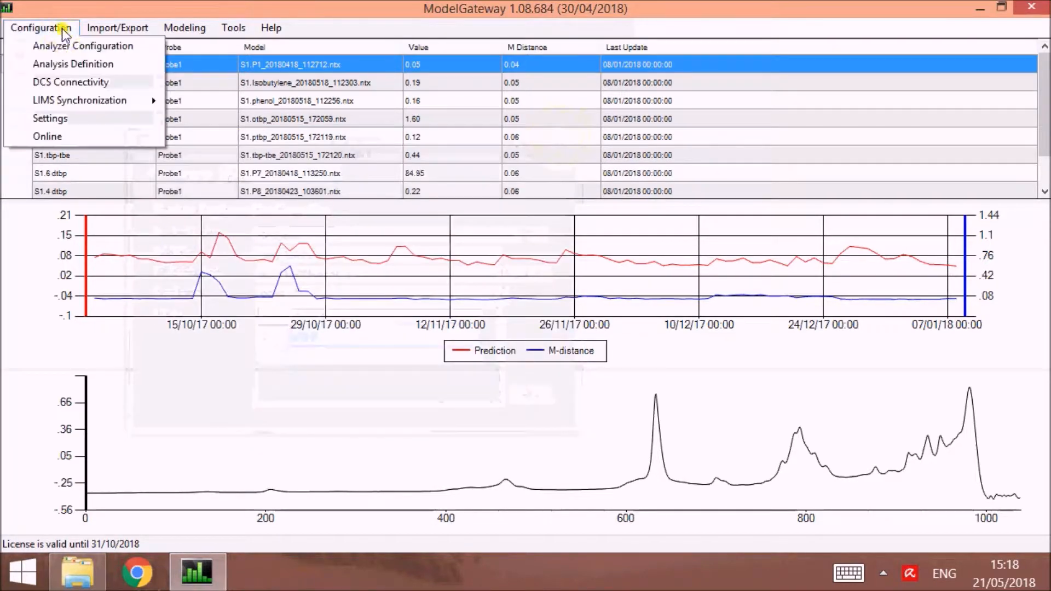
click(74, 82)
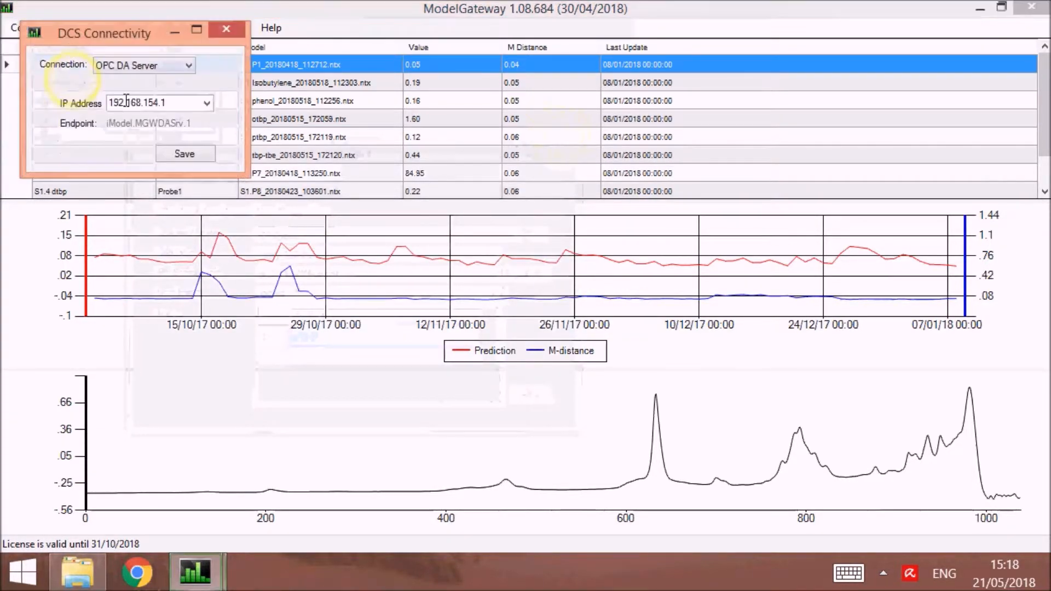
click(133, 64)
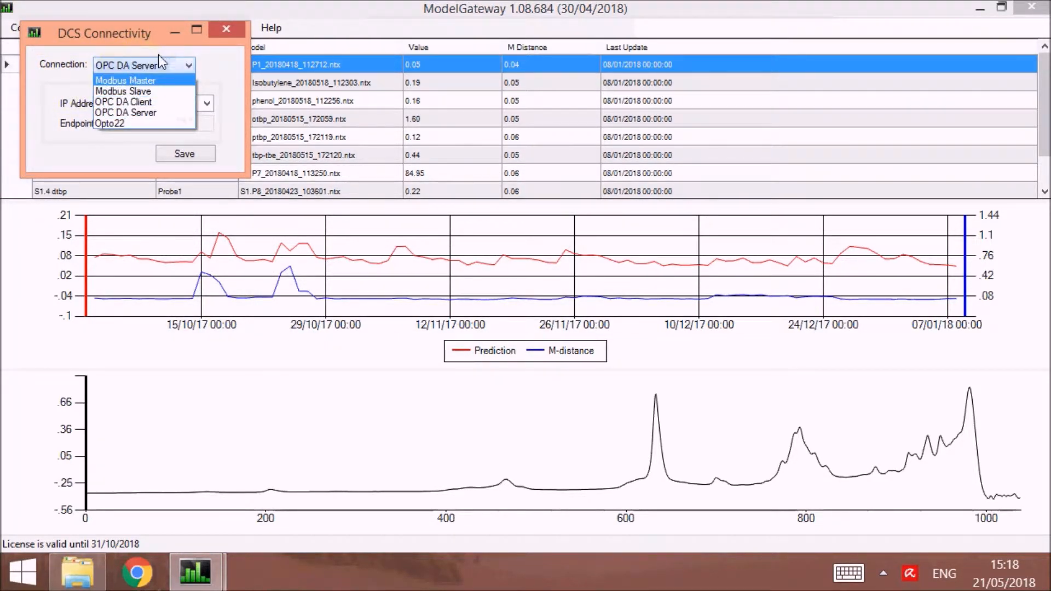
click(141, 89)
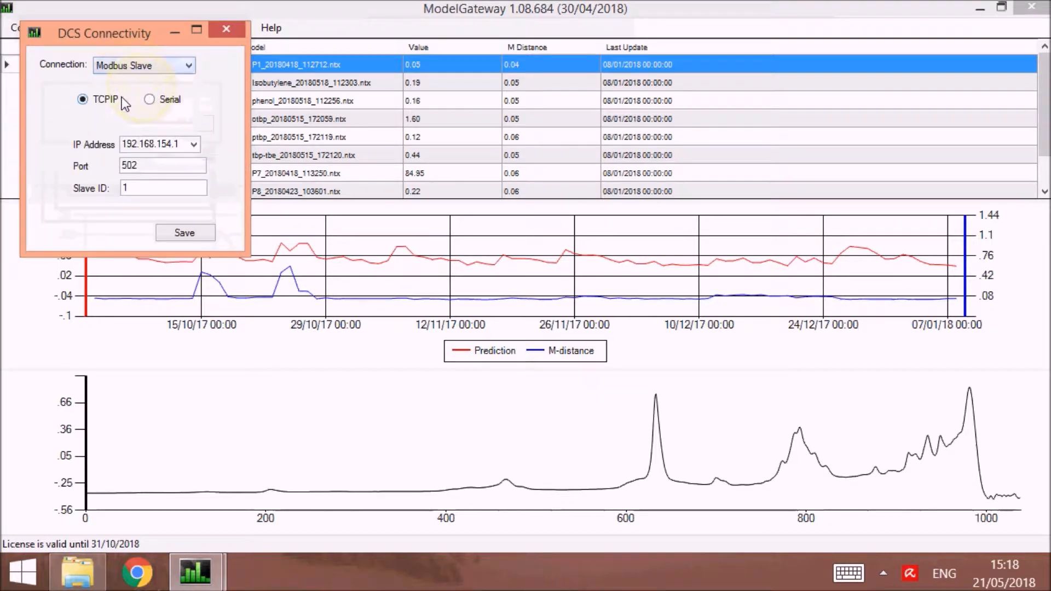
click(159, 95)
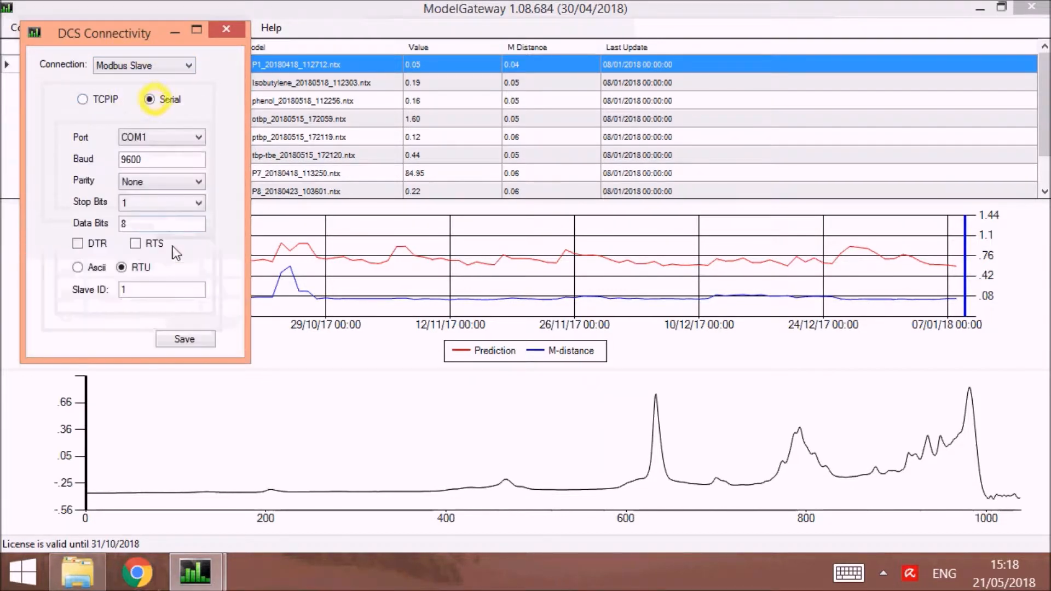
click(230, 31)
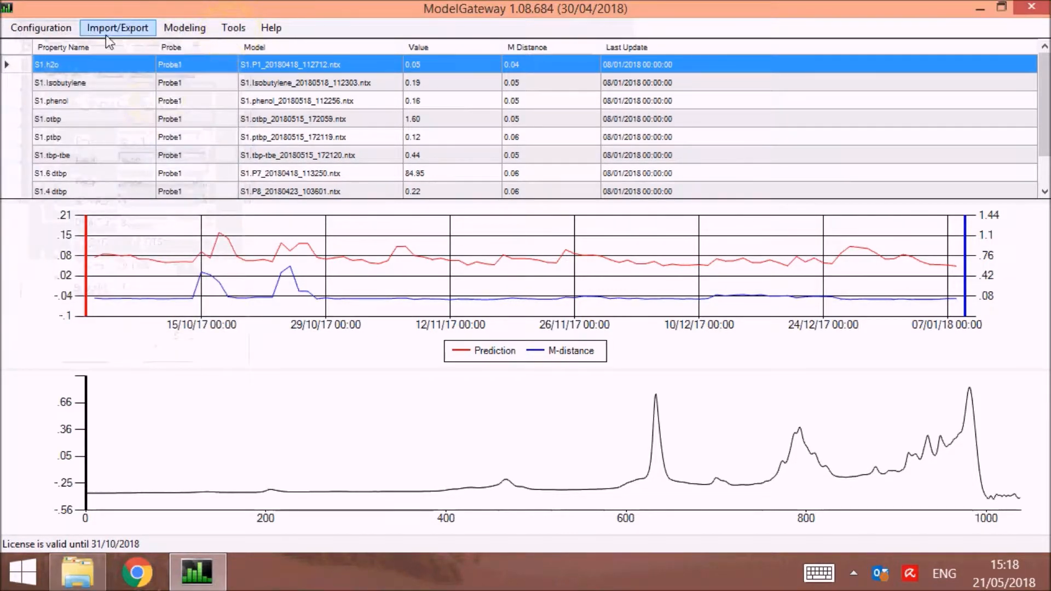
Add a property called "name" to the analysis definition and assign it to Probe3.
click(39, 29)
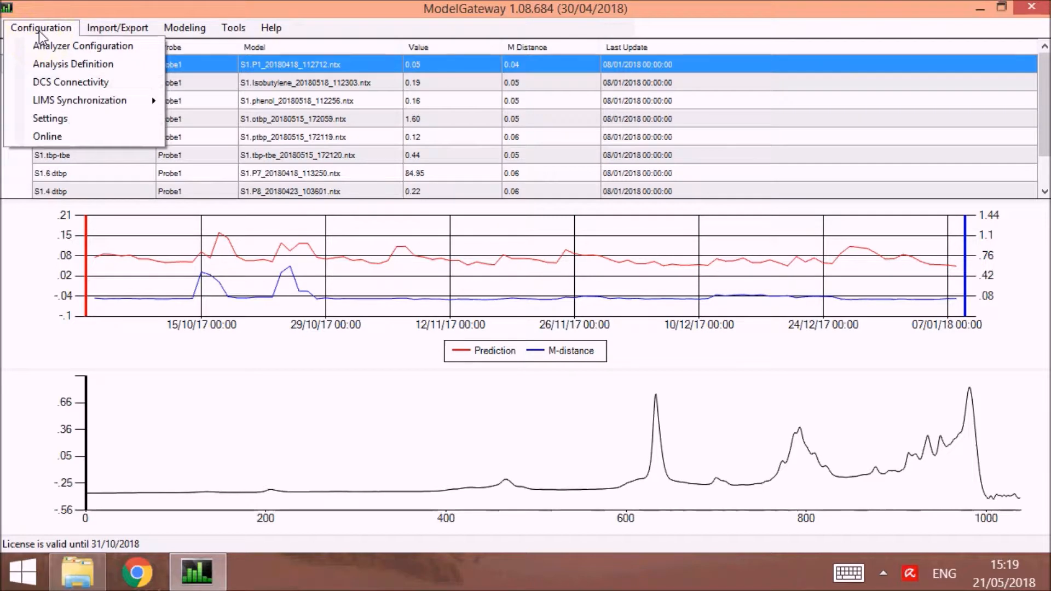
click(54, 63)
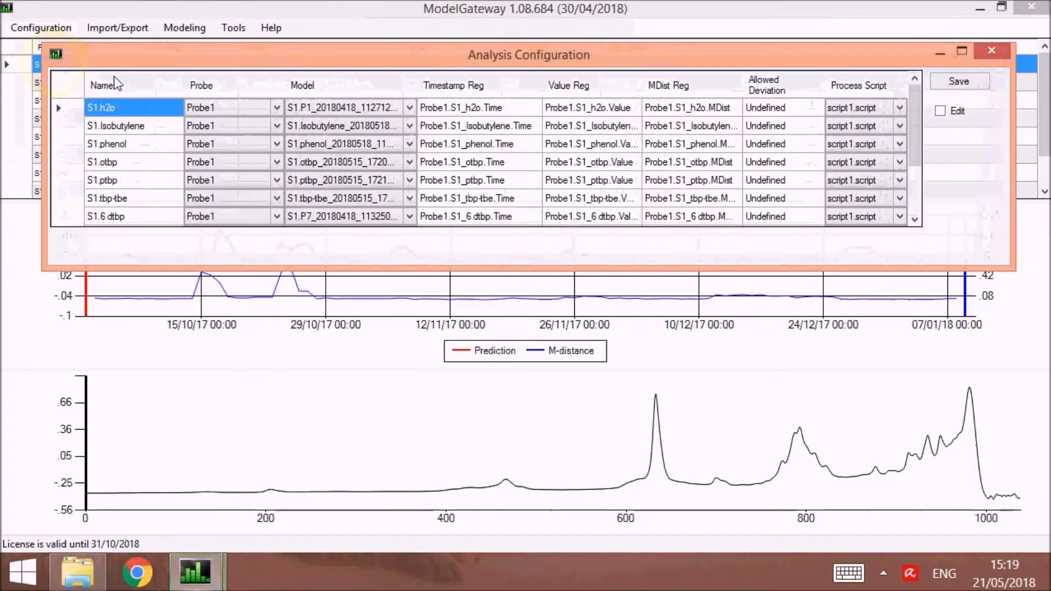
drag(238, 20, 243, 207)
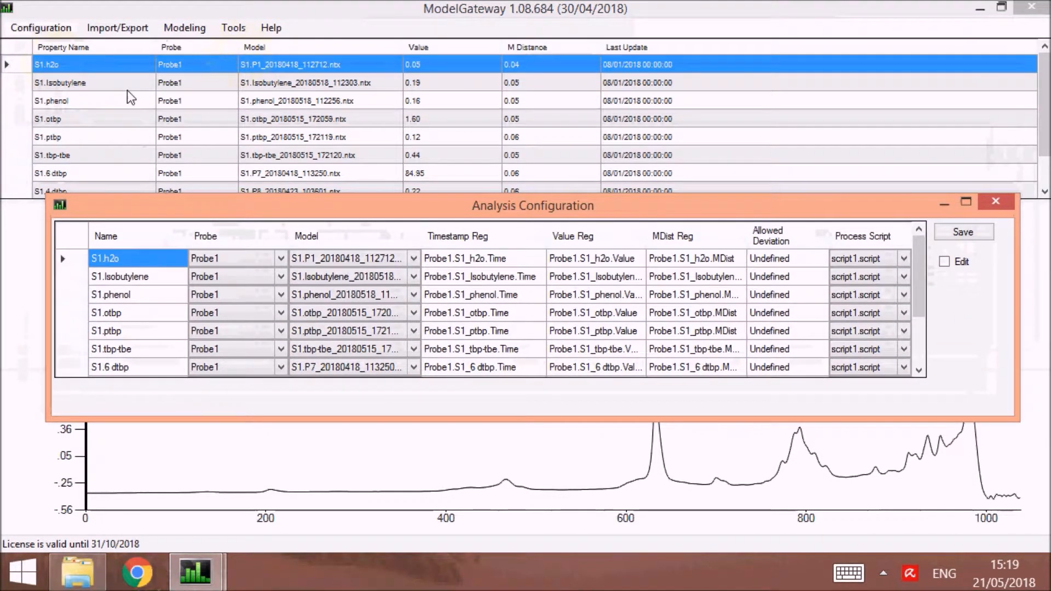
drag(249, 209, 233, 115)
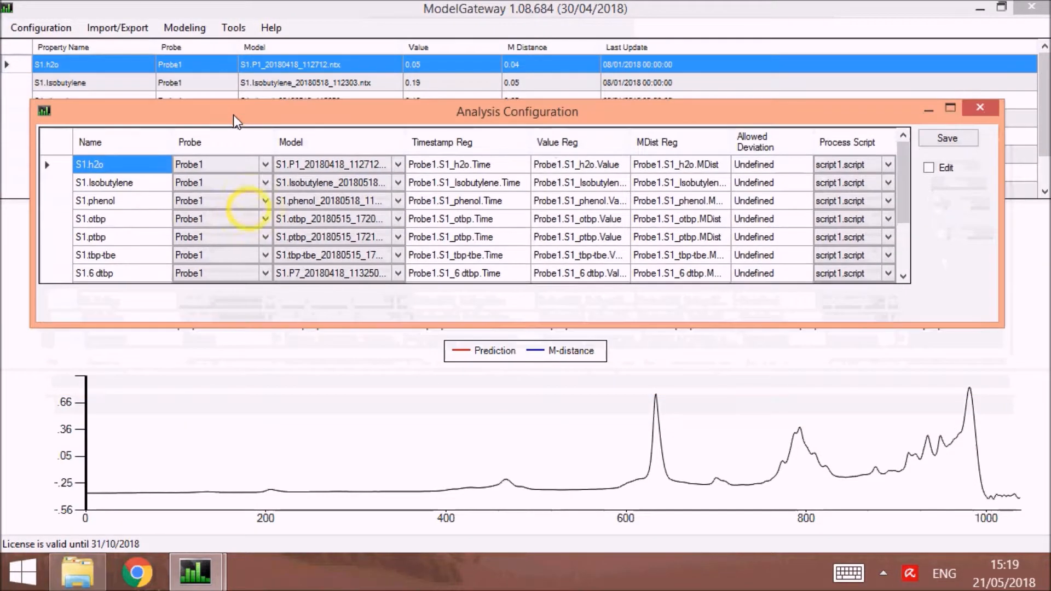
drag(997, 321, 1037, 428)
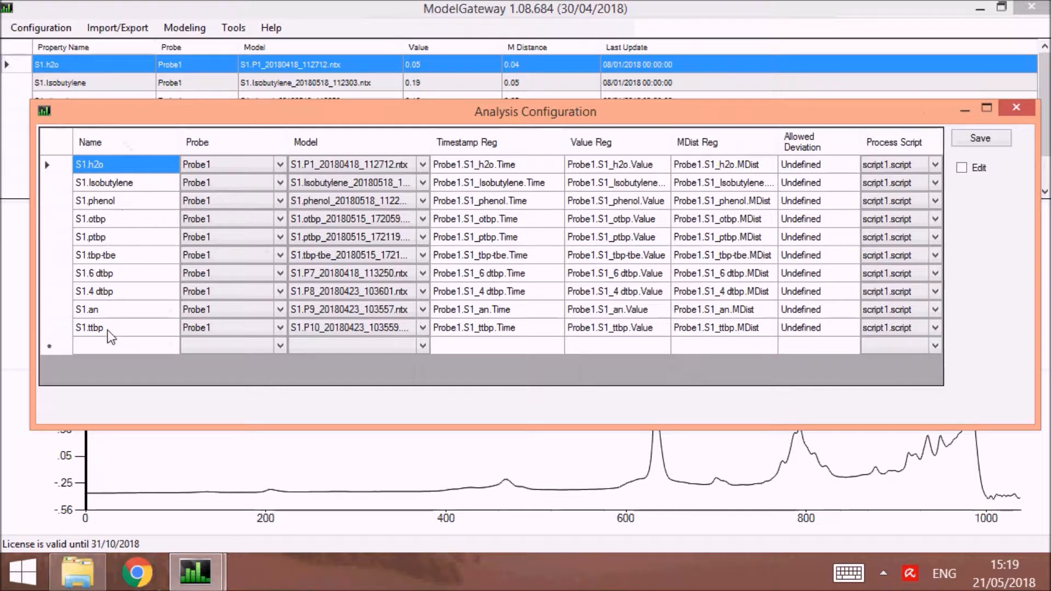
click(108, 346)
text(name)
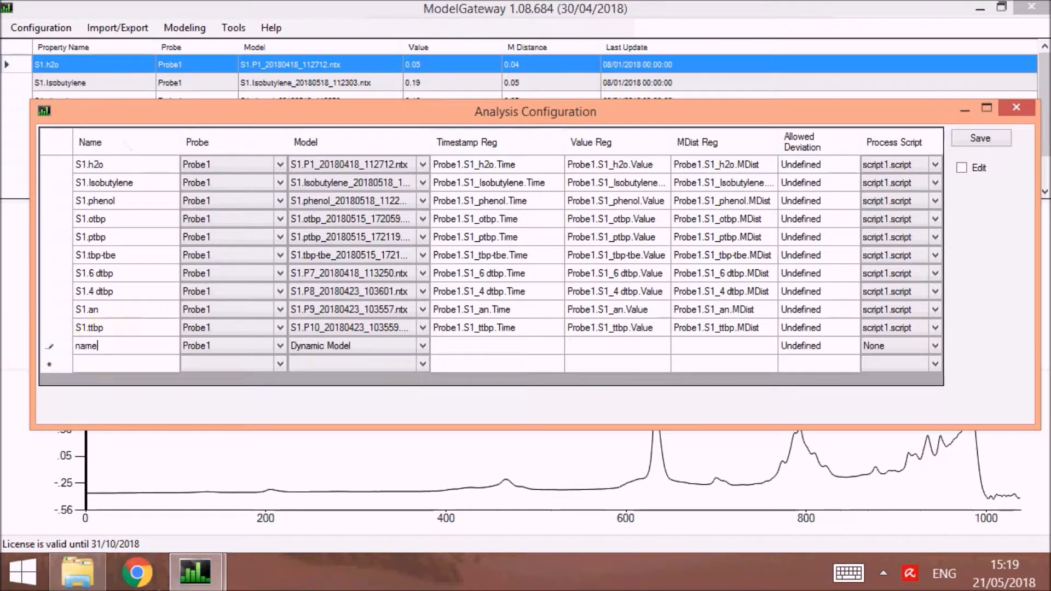
click(280, 346)
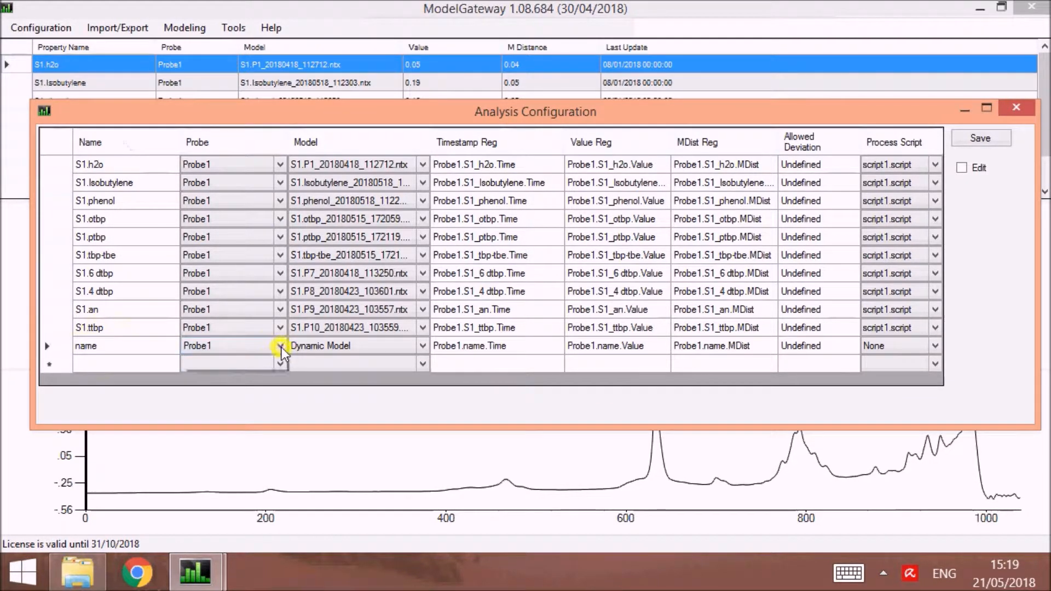
click(280, 346)
click(231, 381)
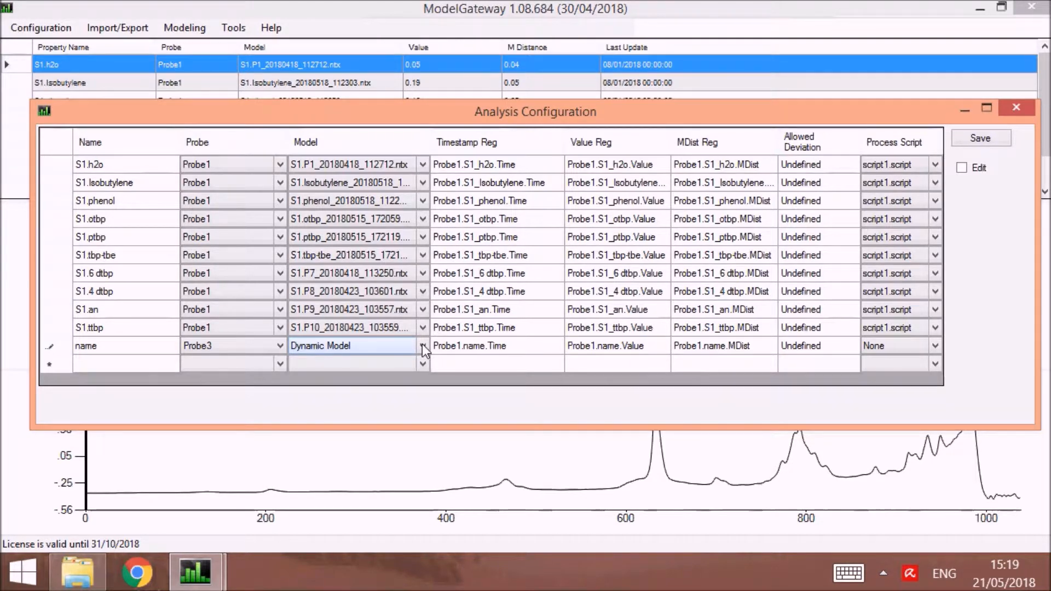
Check the new property's timestamp, value and MDist registers, then save and close the analysis configuration.
click(507, 354)
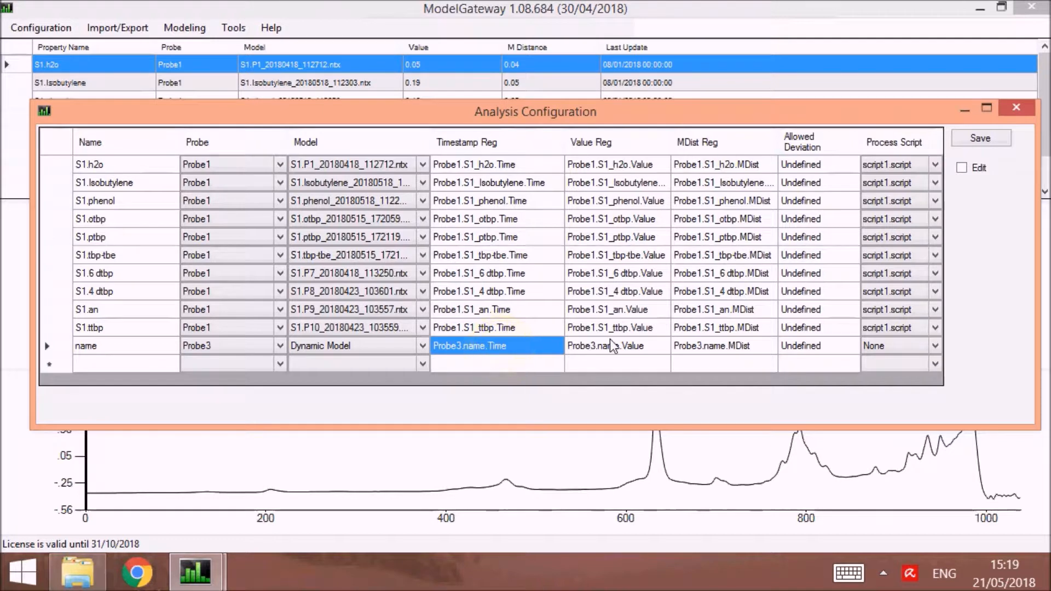
click(645, 347)
click(738, 346)
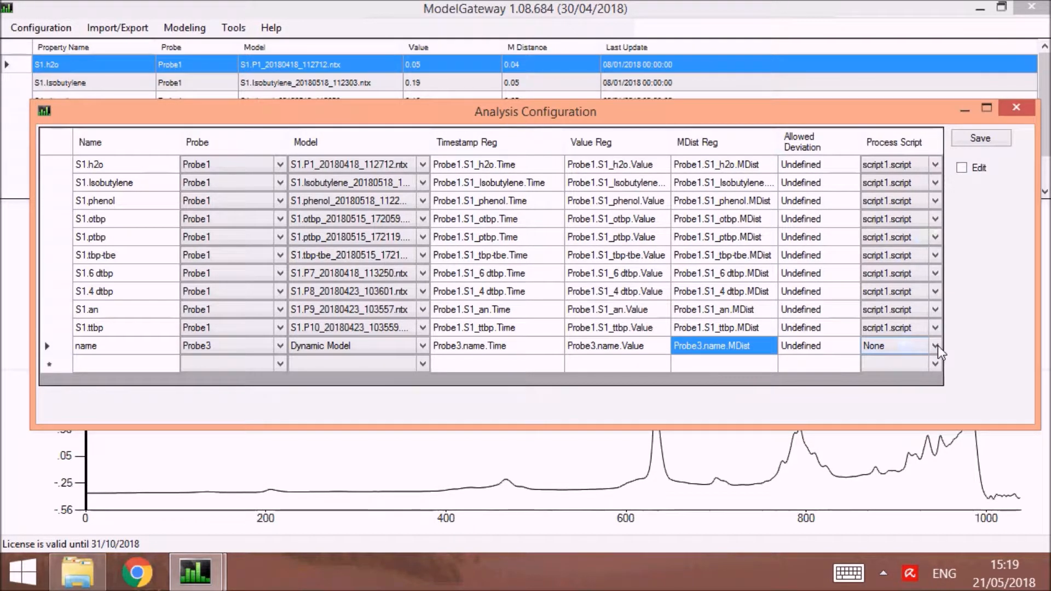
click(1000, 138)
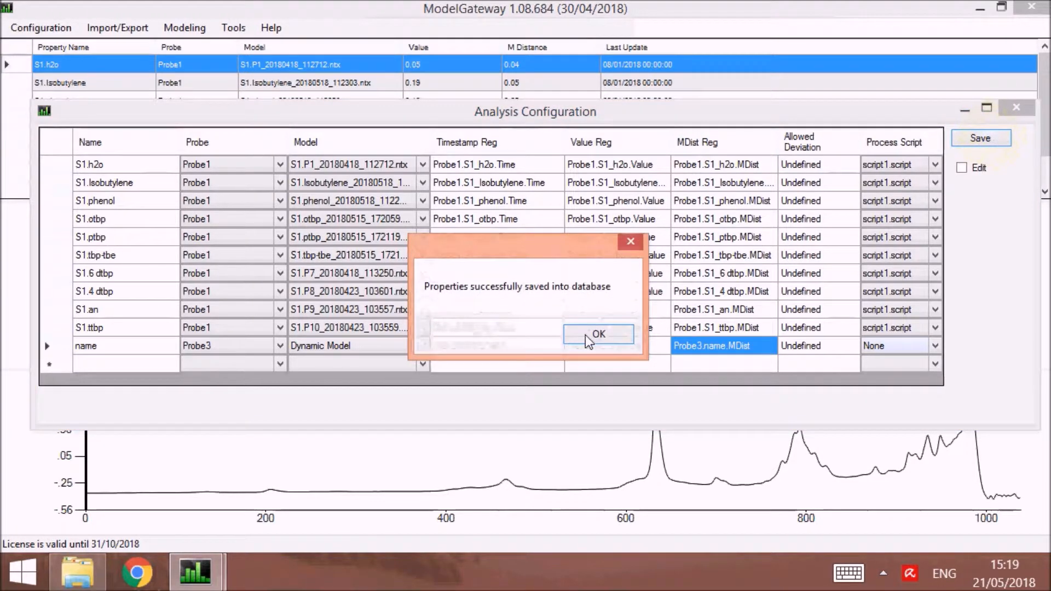
key(Return)
click(1014, 109)
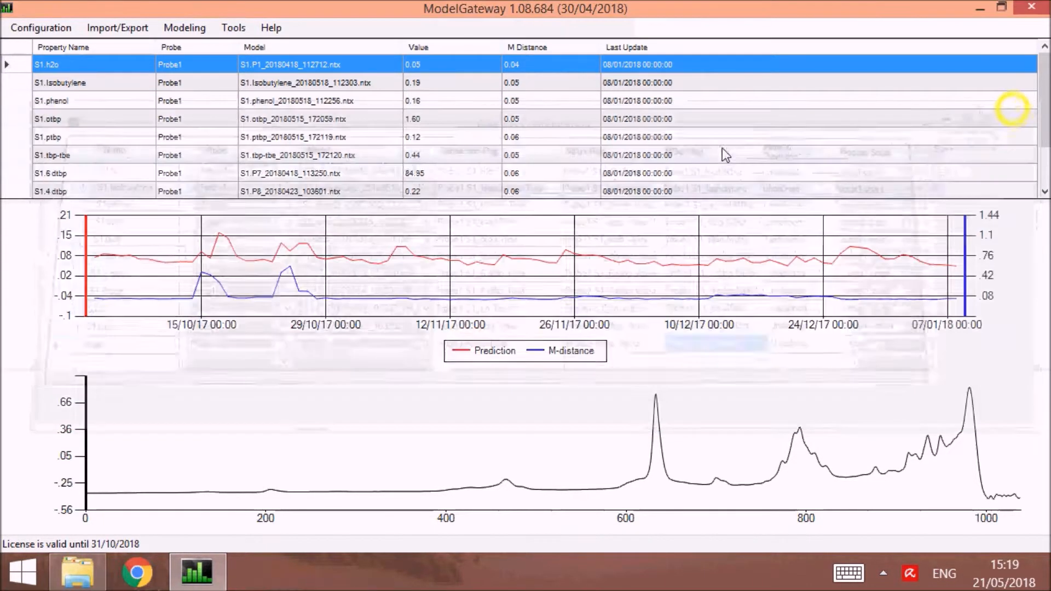
Delete the property called "name" from the main property list.
click(127, 173)
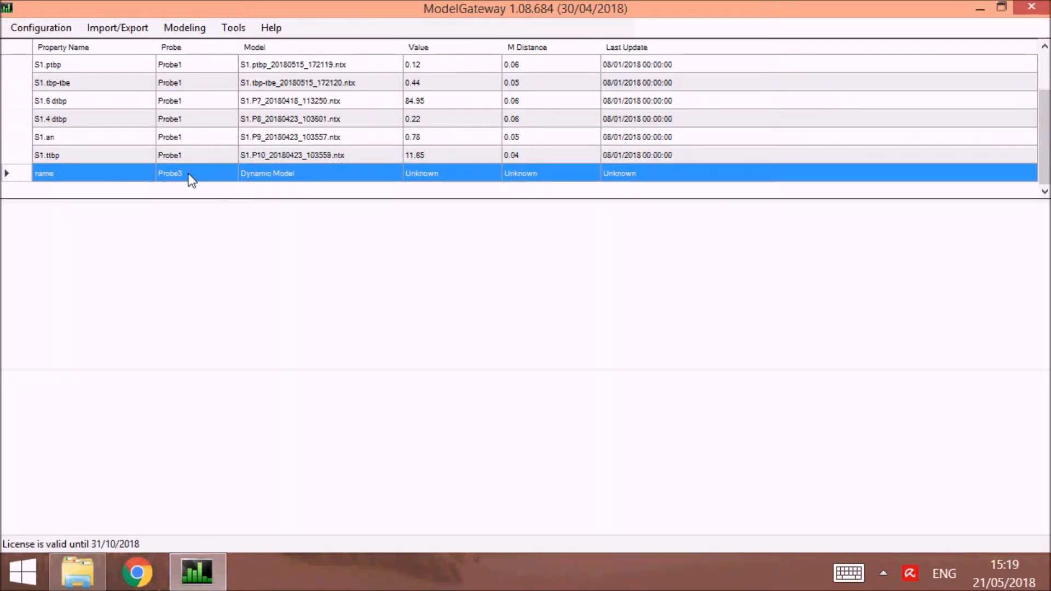
key(Delete)
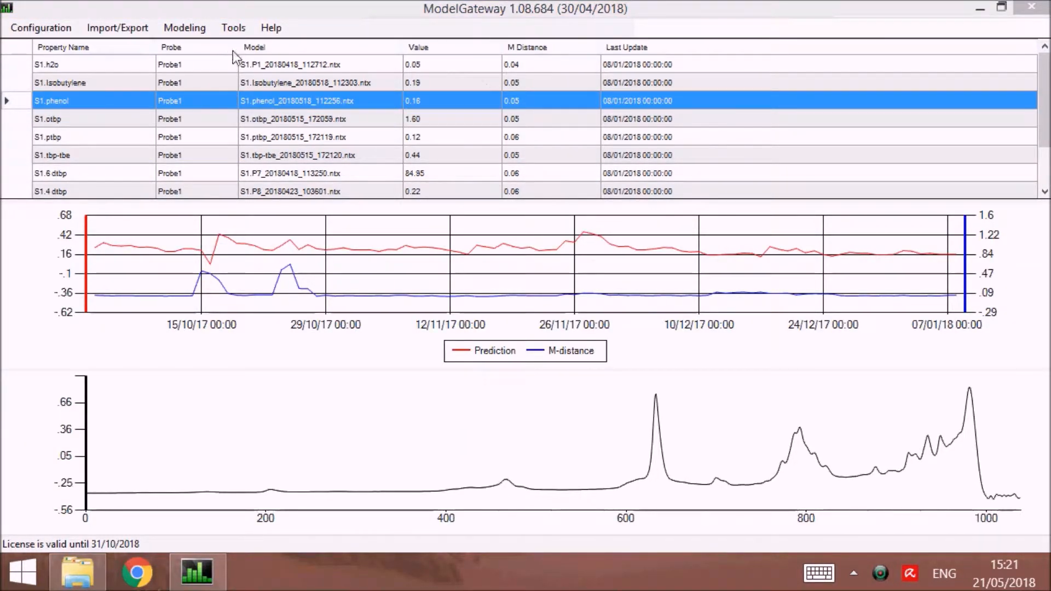
Open the Spectra Viewer and maximize its window.
click(202, 25)
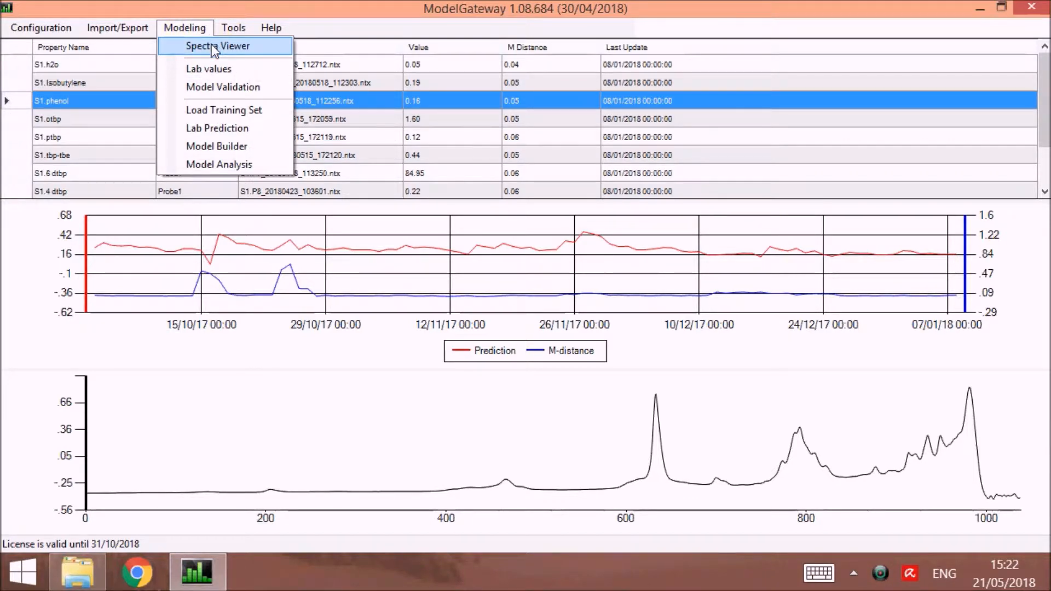
click(211, 44)
double_click(241, 74)
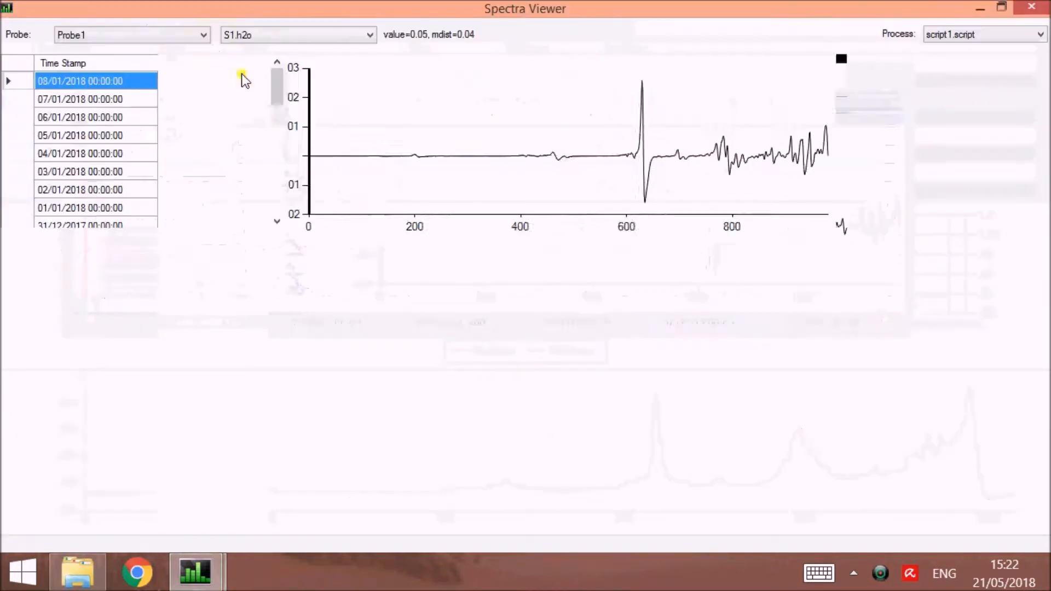
Set the spectra processing to None and review the properties available for Probe1.
click(966, 37)
click(965, 49)
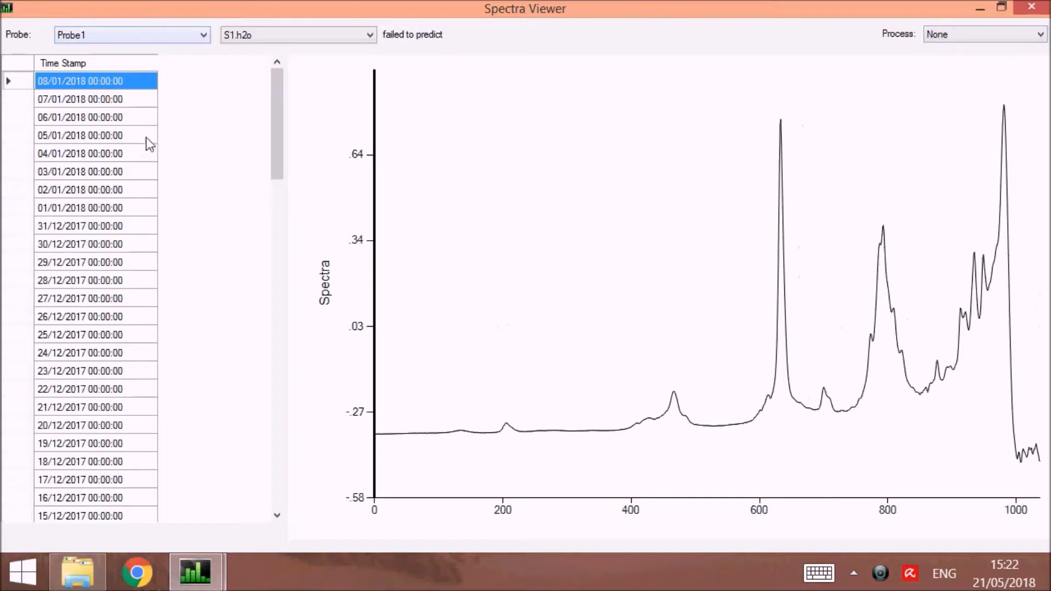
click(291, 35)
click(290, 35)
Overlay the Probe1 spectra dated 22/12/2017 through 04/01/2018, enlarge the lower part of the plot, and check the plot's script and export options.
click(105, 153)
click(93, 212)
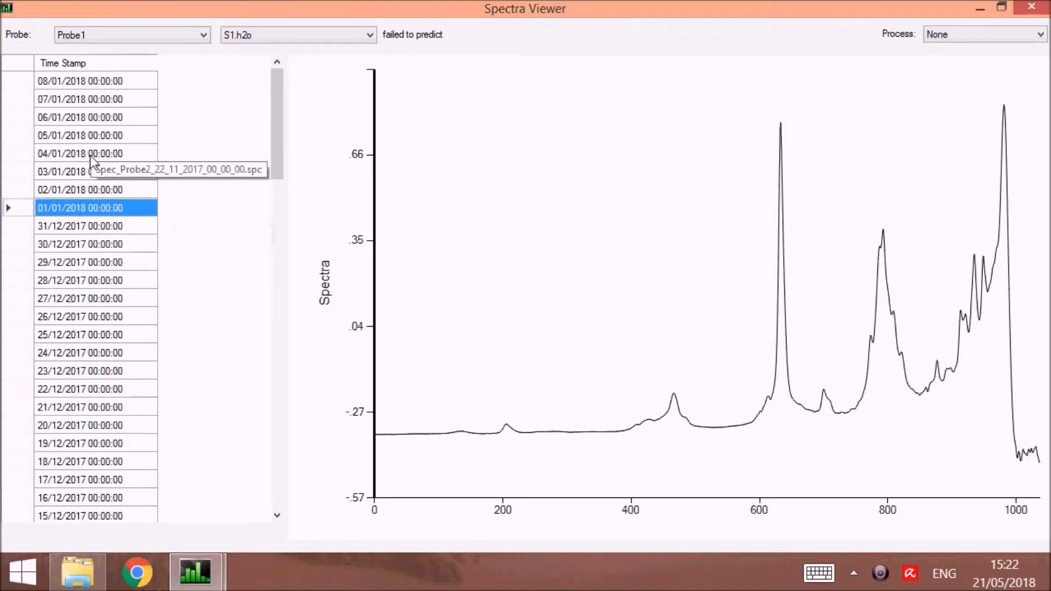
drag(91, 158, 93, 388)
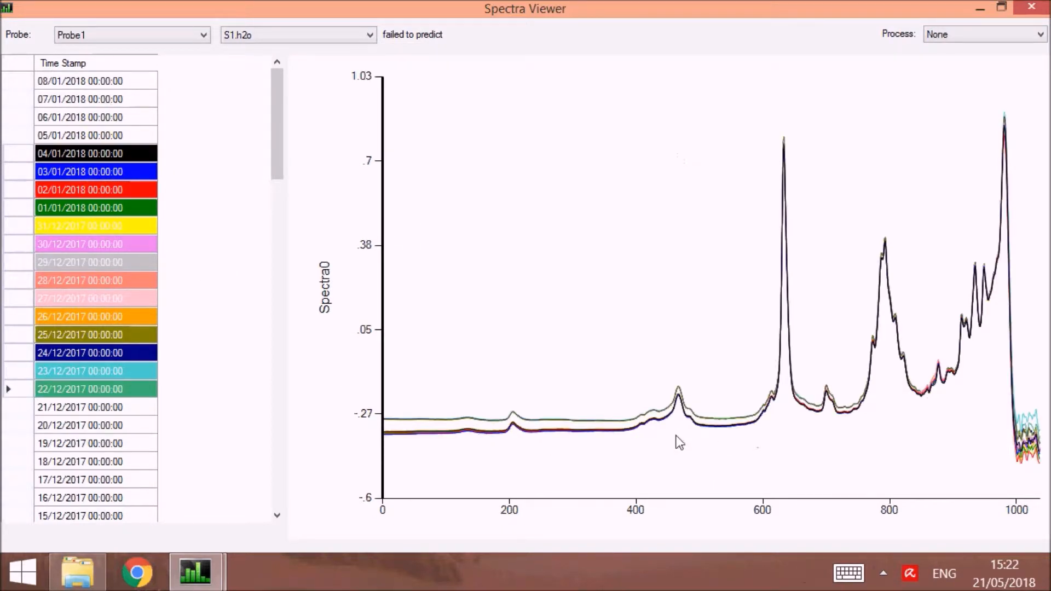
drag(477, 450, 963, 335)
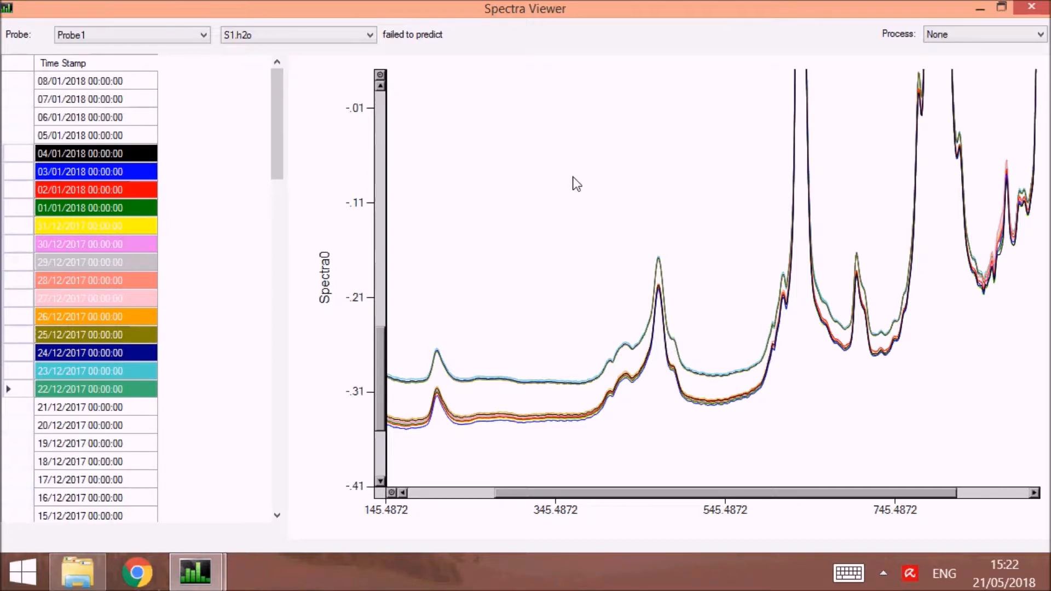
right_click(504, 112)
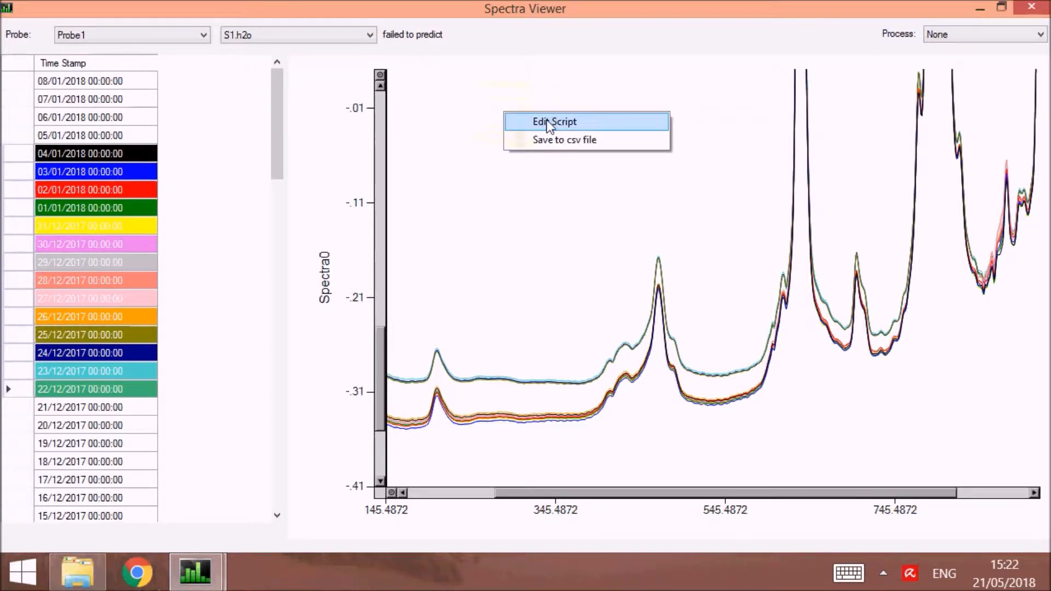
click(472, 111)
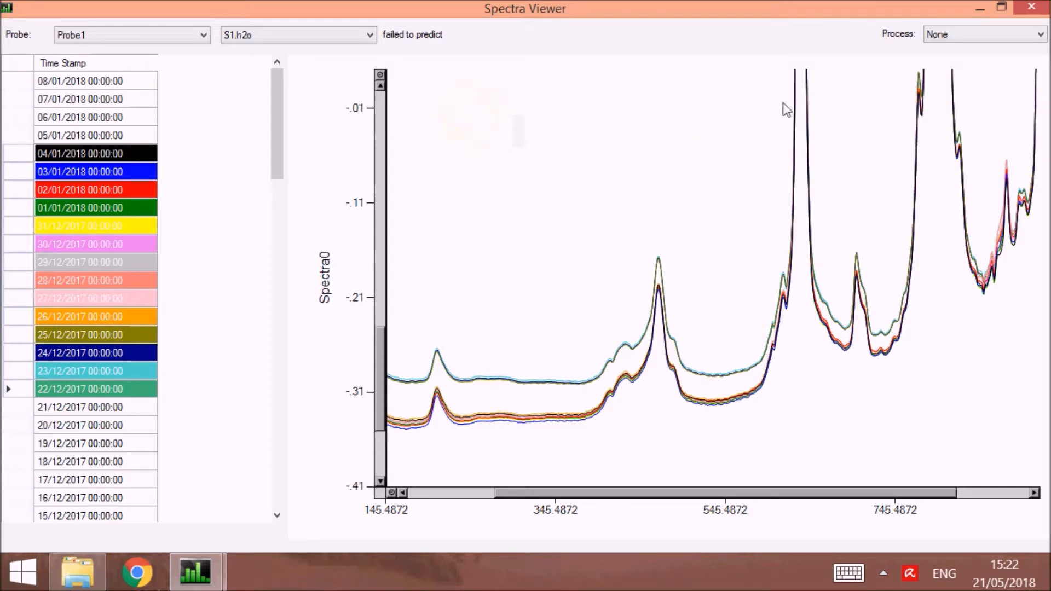
Process the selected spectra with script1.script, inspect the processed curves up close, and close the Spectra Viewer.
click(969, 35)
click(968, 90)
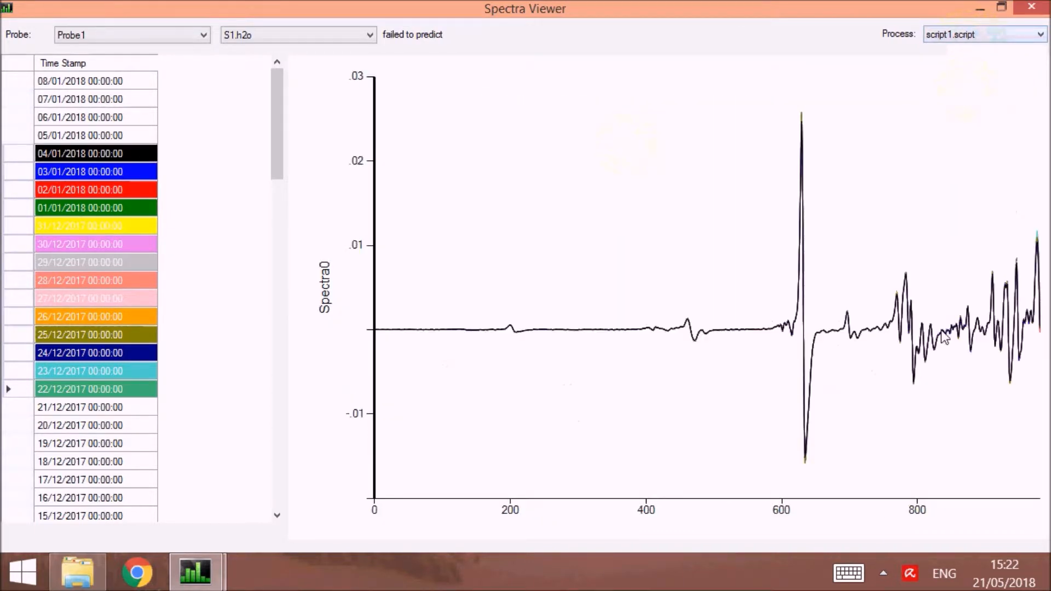
drag(388, 308, 933, 378)
double_click(440, 157)
click(1035, 12)
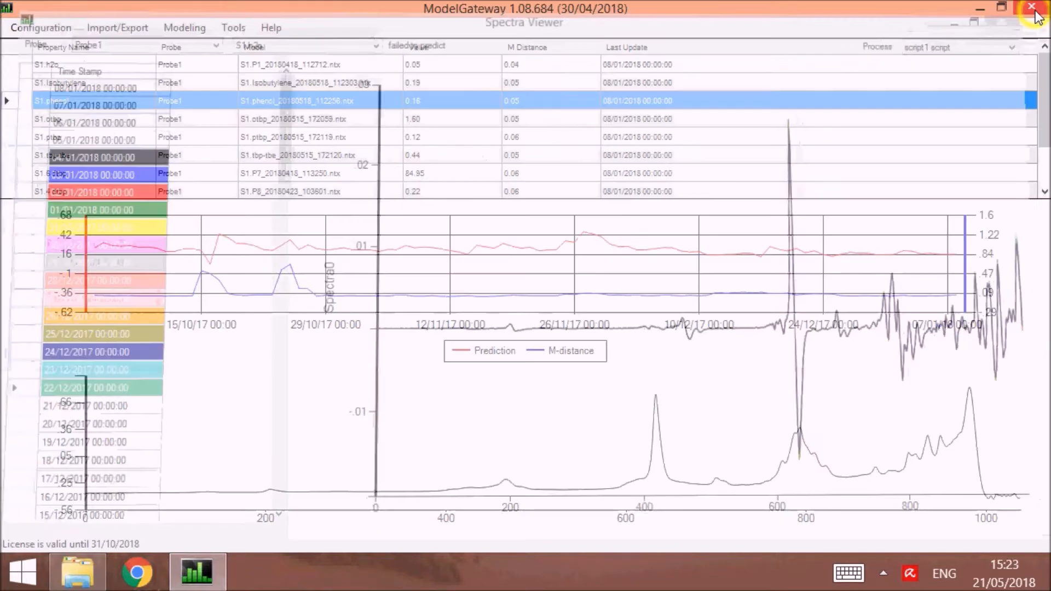
Open the lab values for Probe1 and enlarge the window until all property columns are shown.
click(188, 34)
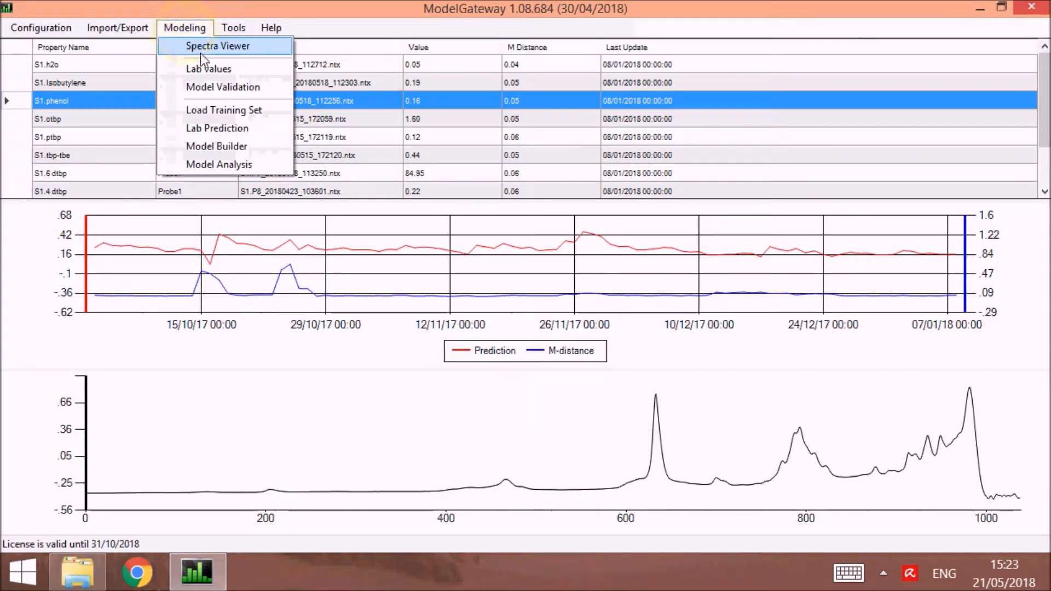
click(216, 68)
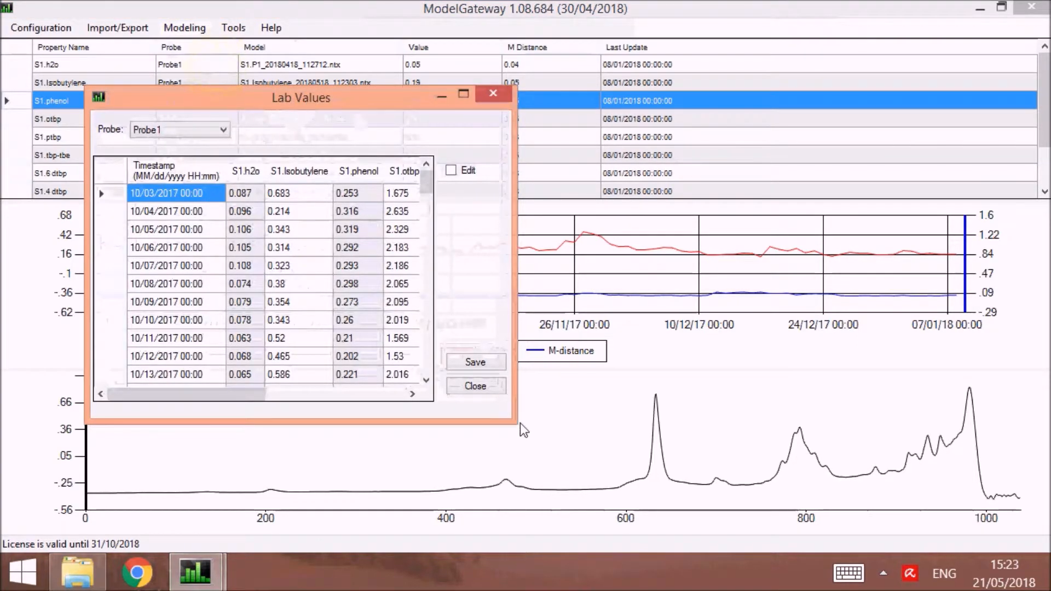
drag(518, 422, 894, 539)
drag(366, 85, 365, 2)
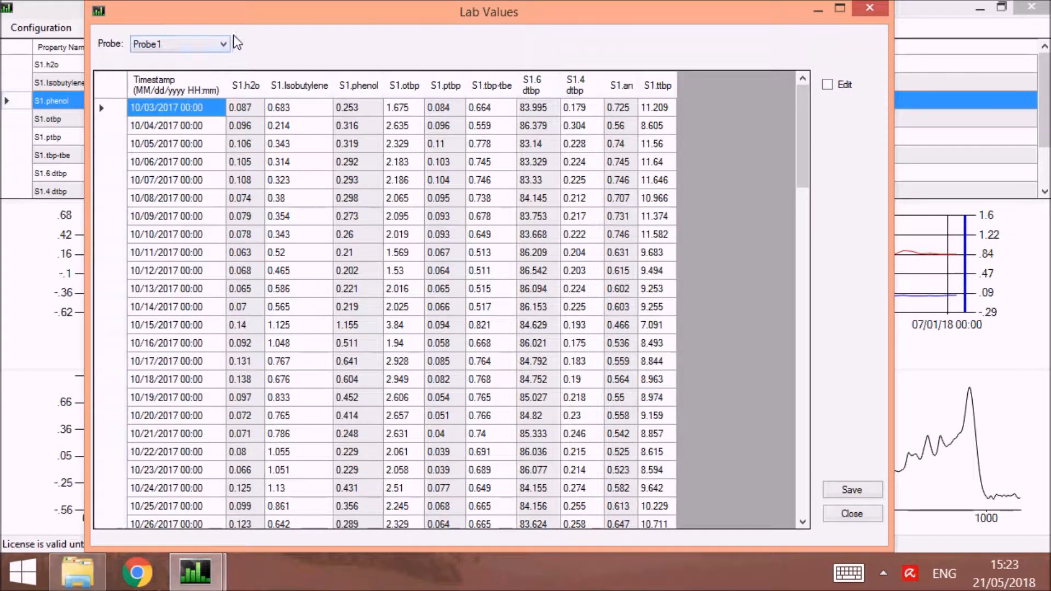
click(115, 88)
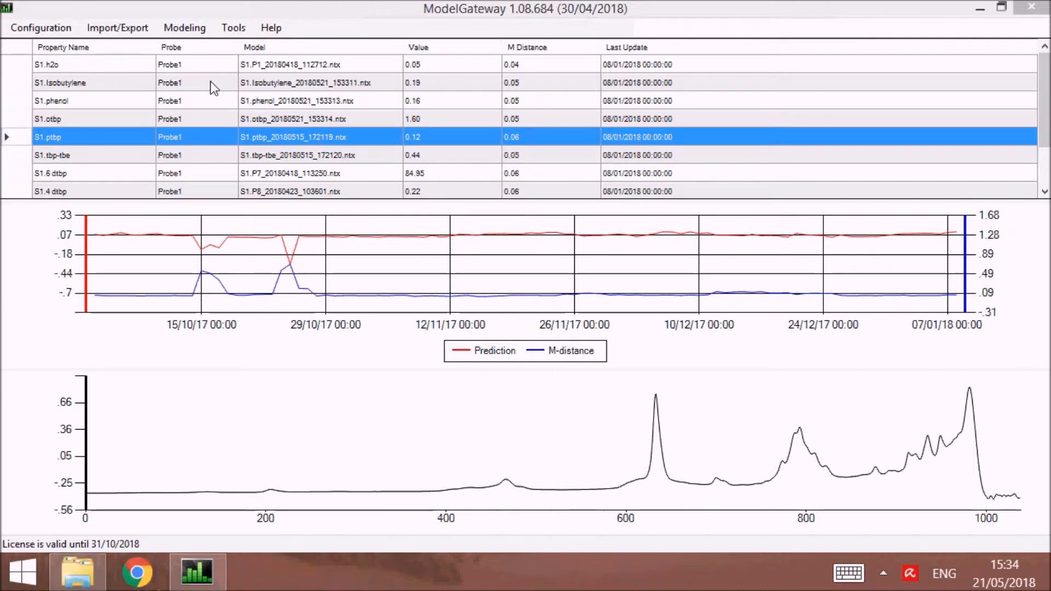
Rebuild the models of S1.Isobutylene, S1.phenol and S1.otbp together, then select the S1.tbp-tbe property.
drag(210, 81, 213, 109)
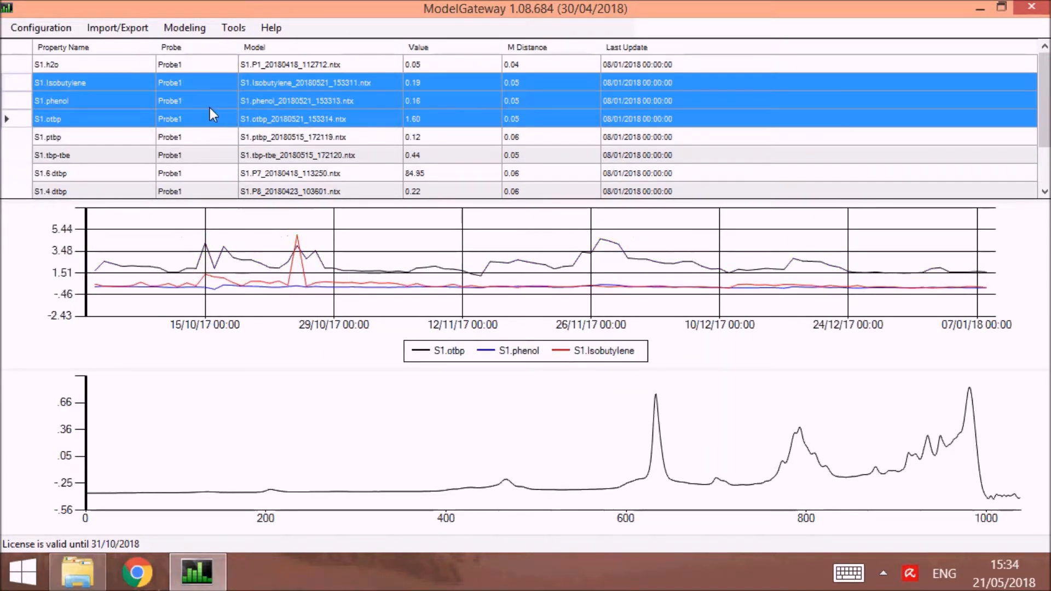
right_click(209, 105)
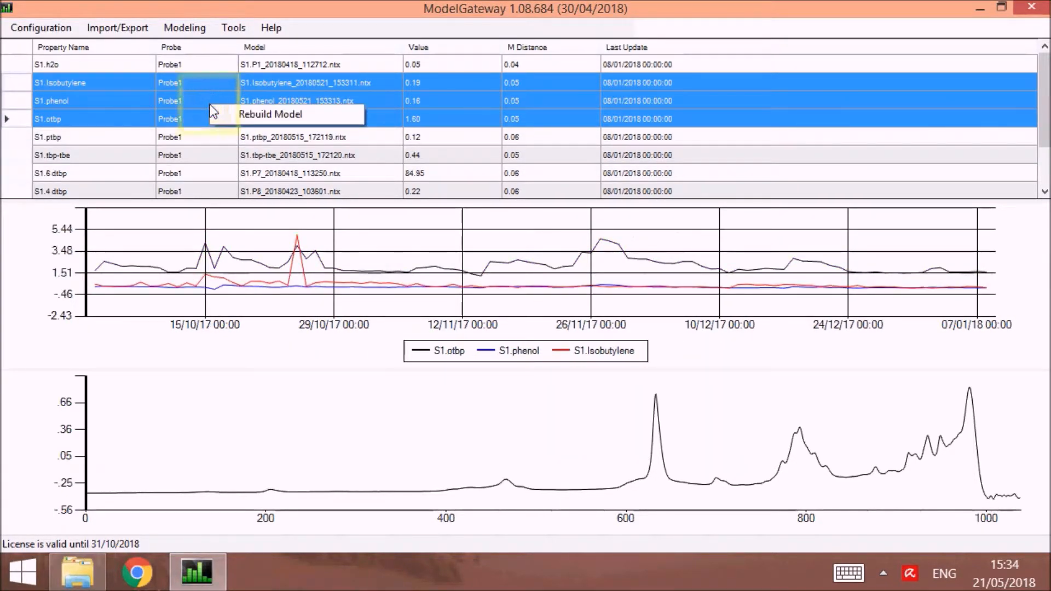
click(271, 115)
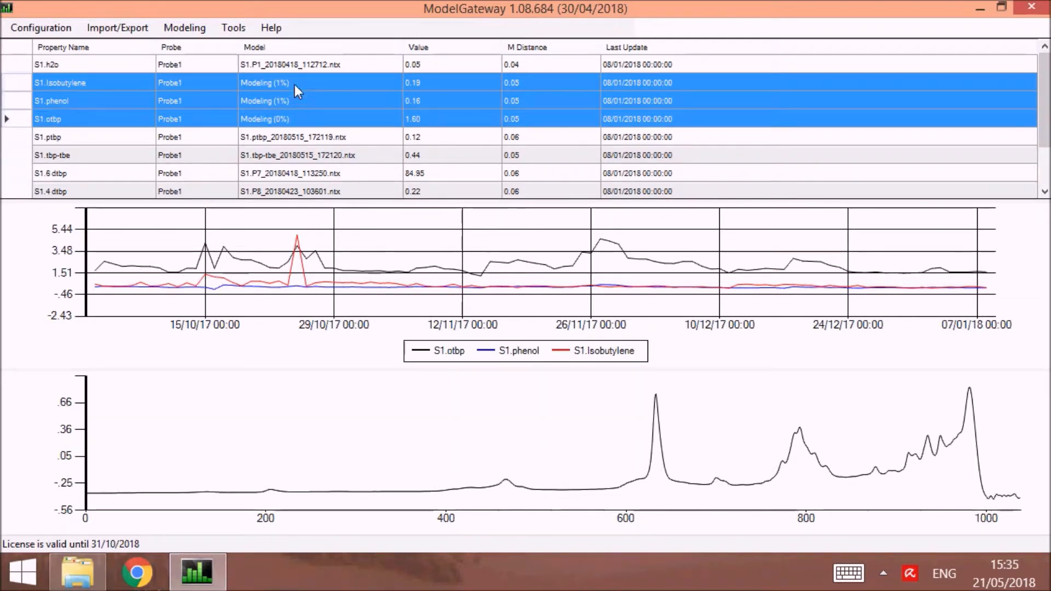
click(345, 156)
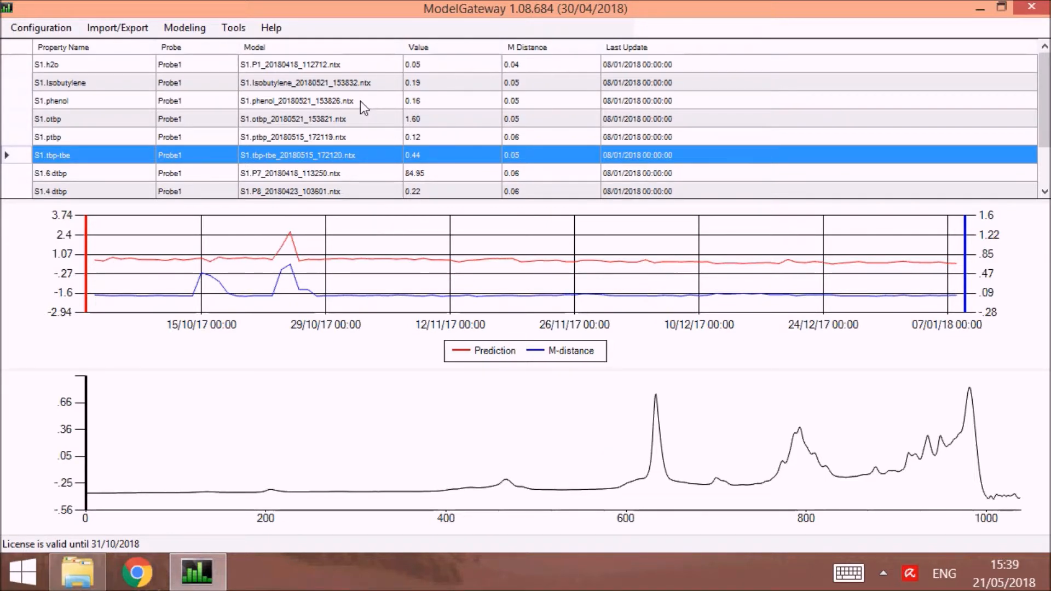
Look through the models available for S1.phenol in the analysis definition and close it without changing the assignment.
click(44, 31)
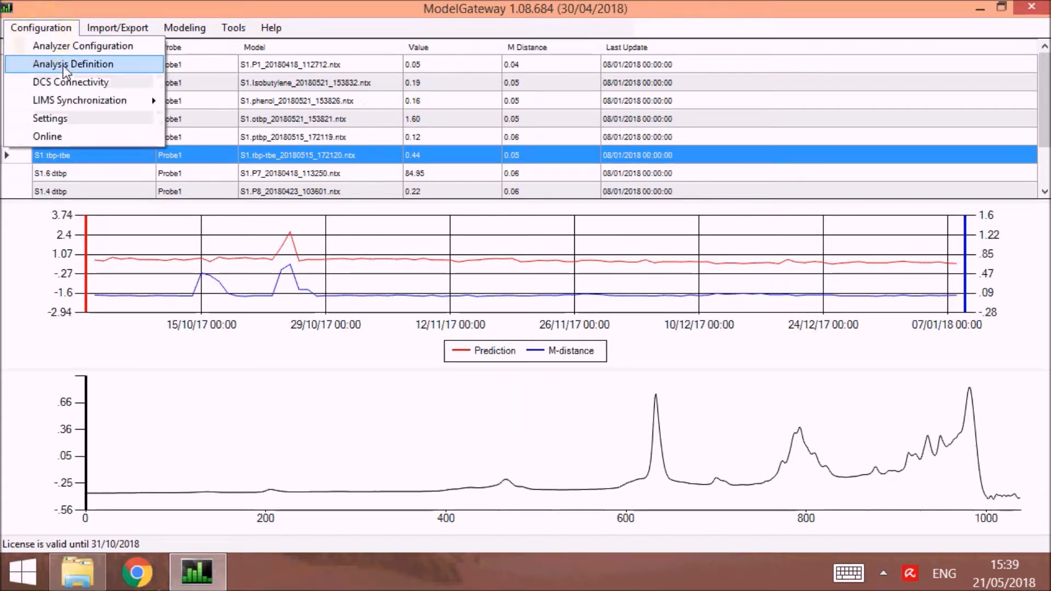
click(64, 66)
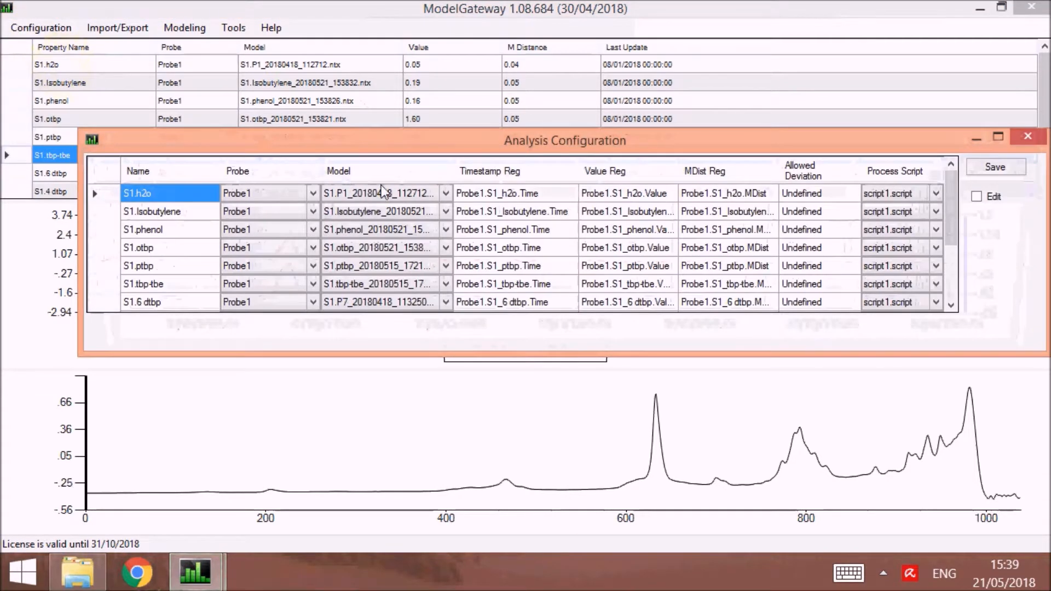
click(448, 232)
click(447, 232)
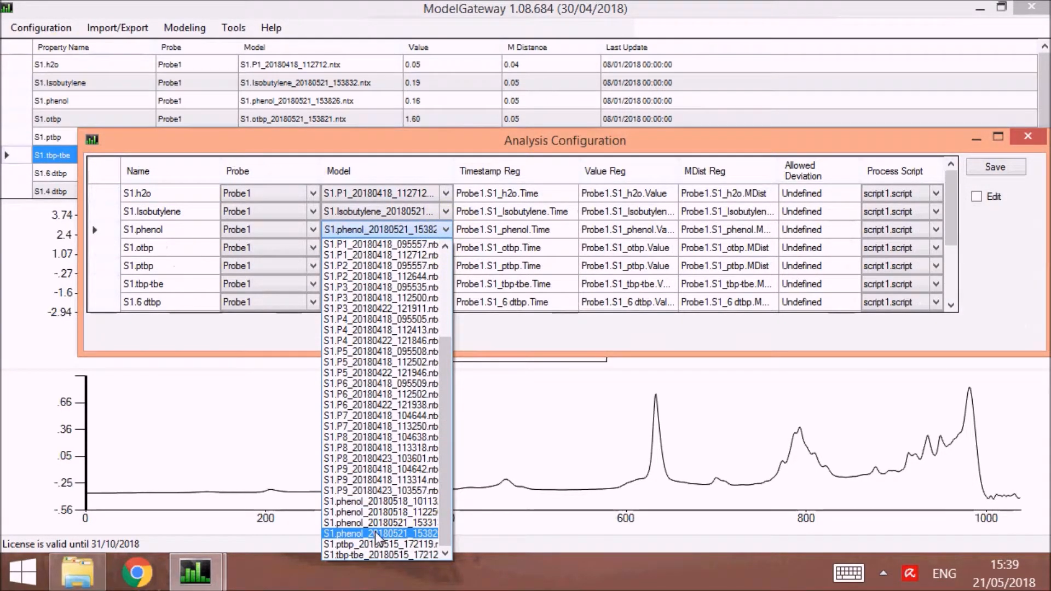
click(1028, 136)
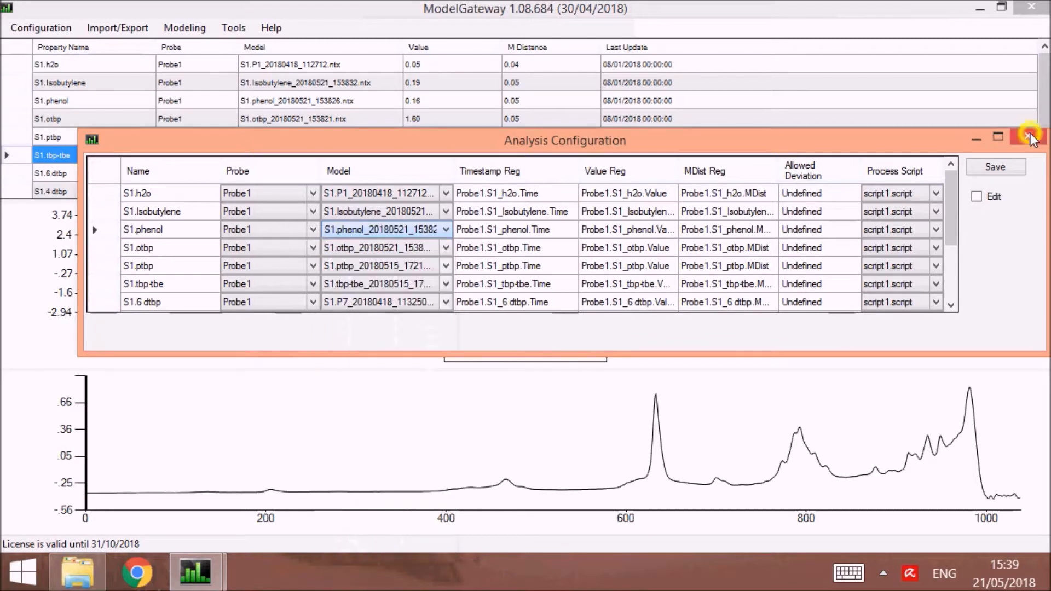
click(1028, 137)
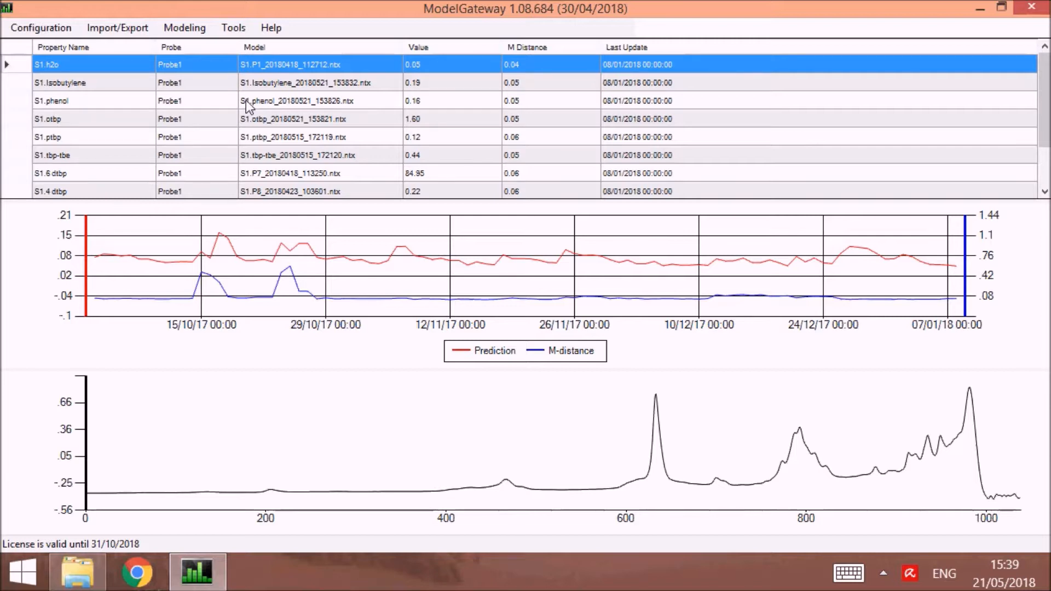
Enable the requirement of user's approval for new models in the settings, then close the settings without saving.
click(55, 27)
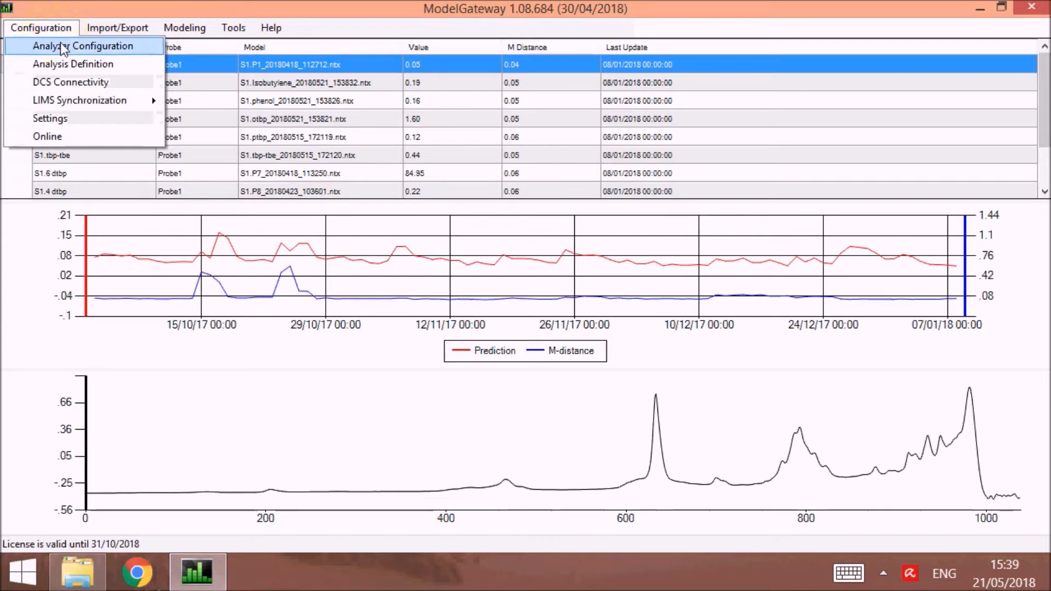
click(77, 118)
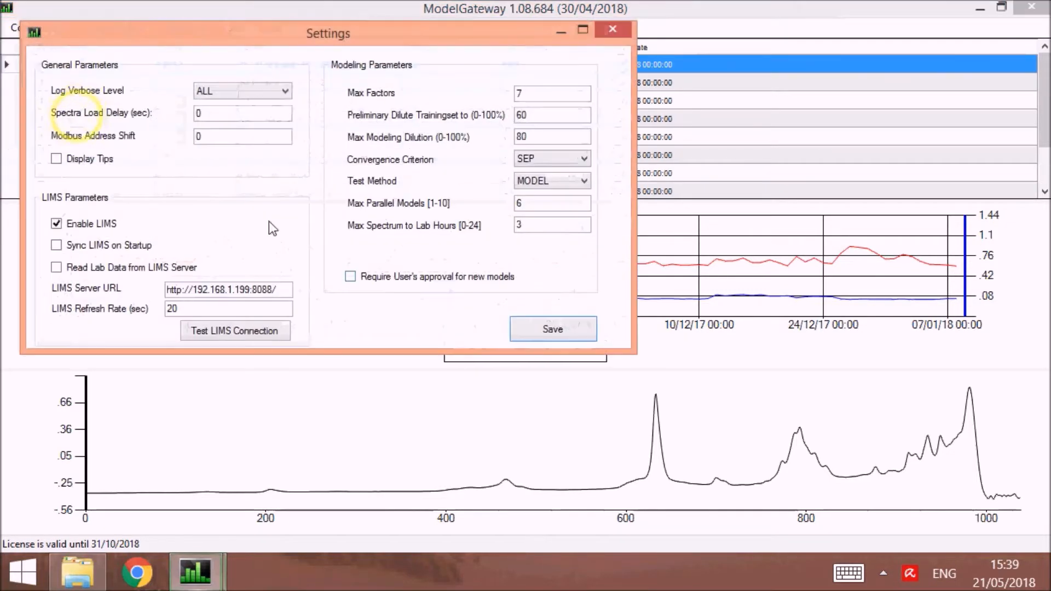
click(351, 276)
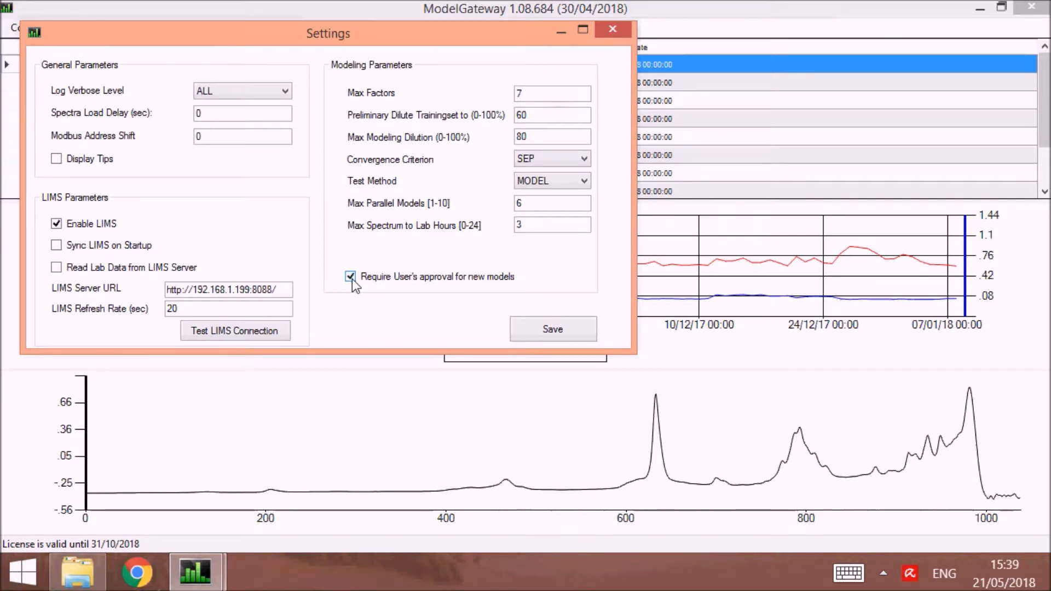
click(613, 30)
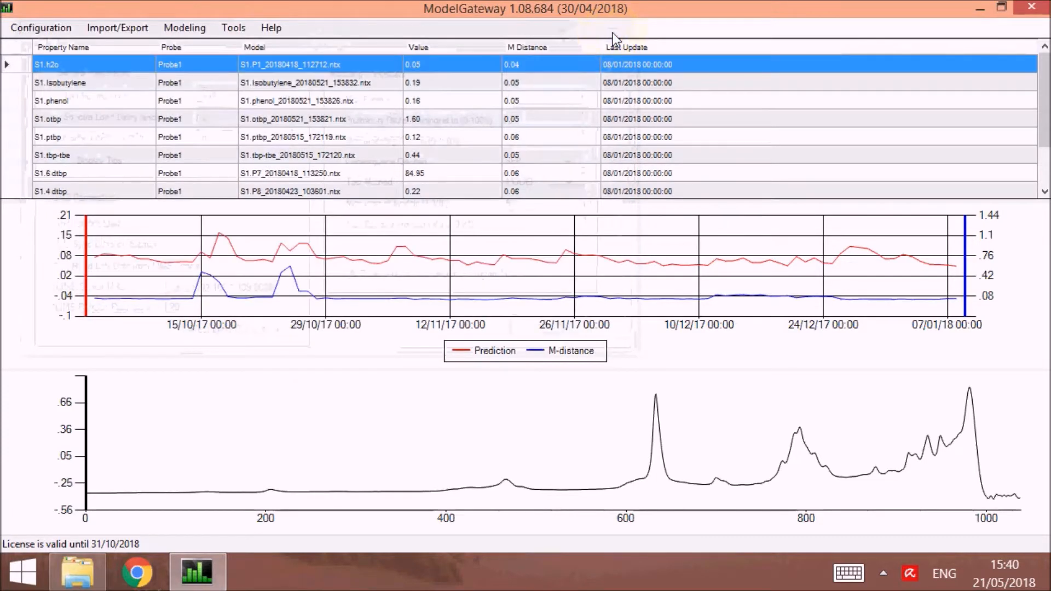
Select the S1.phenol property, then open the Model Builder and maximize its window.
click(310, 100)
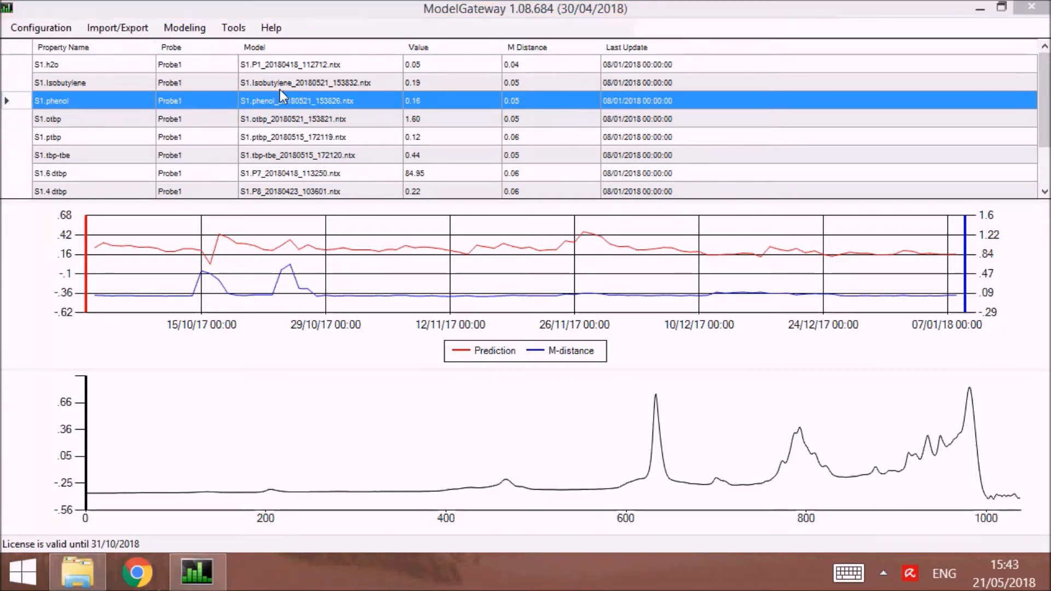
click(185, 37)
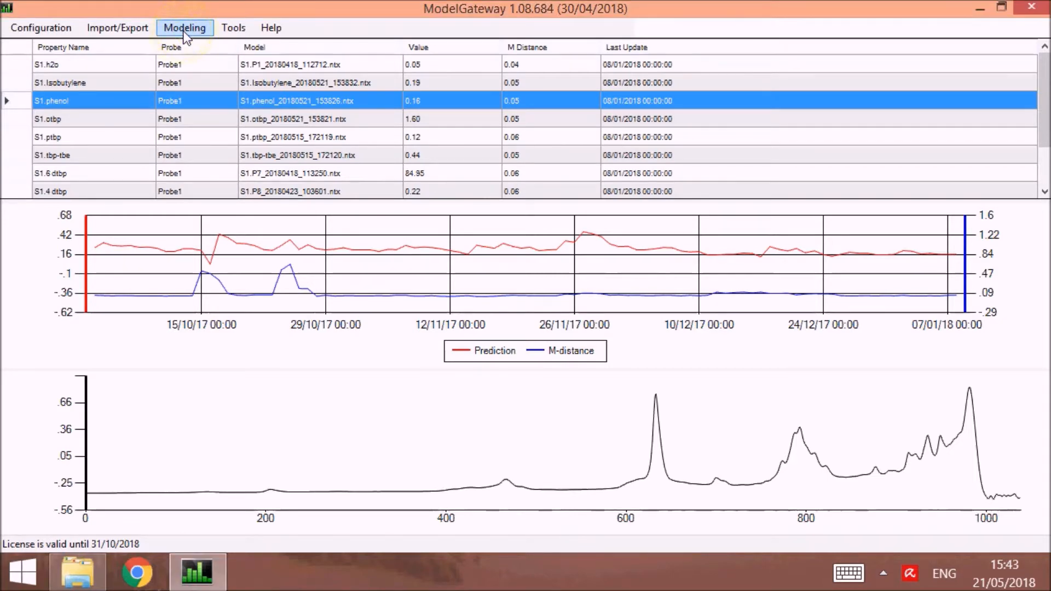
click(185, 31)
click(236, 144)
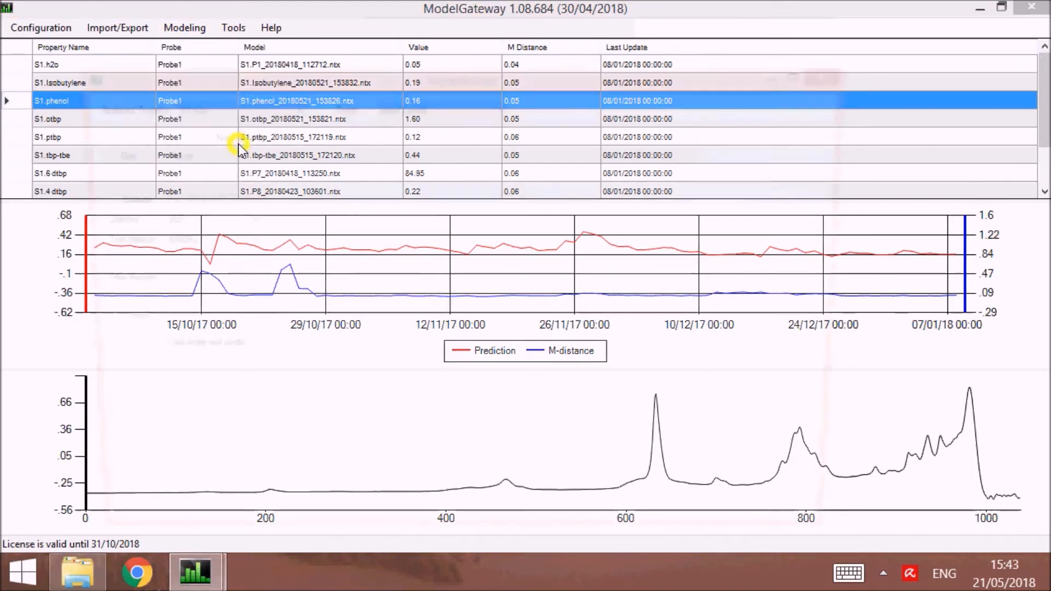
double_click(330, 74)
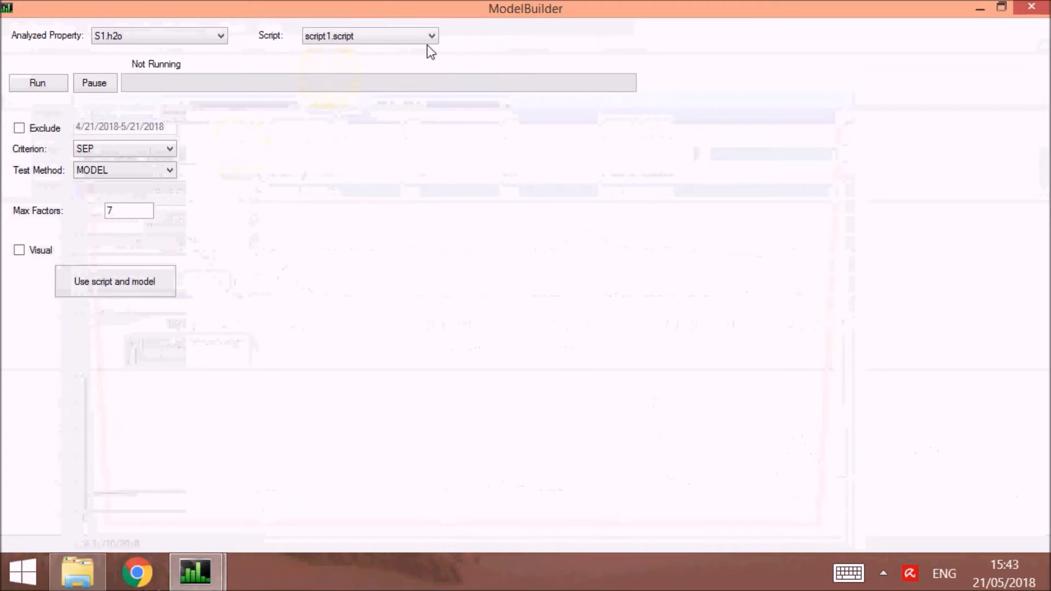
Choose S1.6 dtbp as the analyzed property and keep script1.script as the processing script.
click(181, 43)
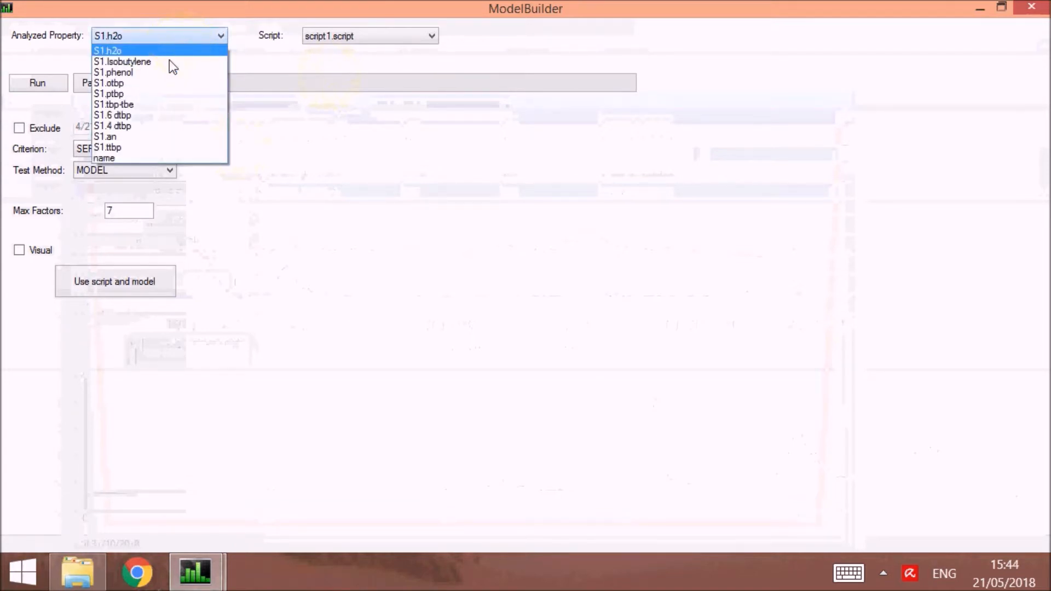
click(121, 115)
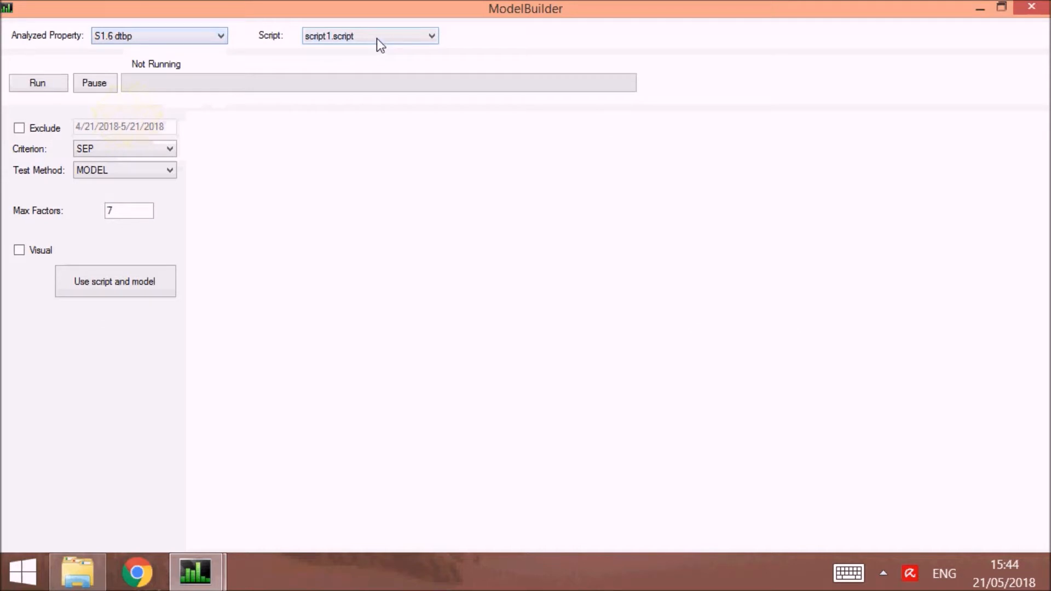
click(379, 44)
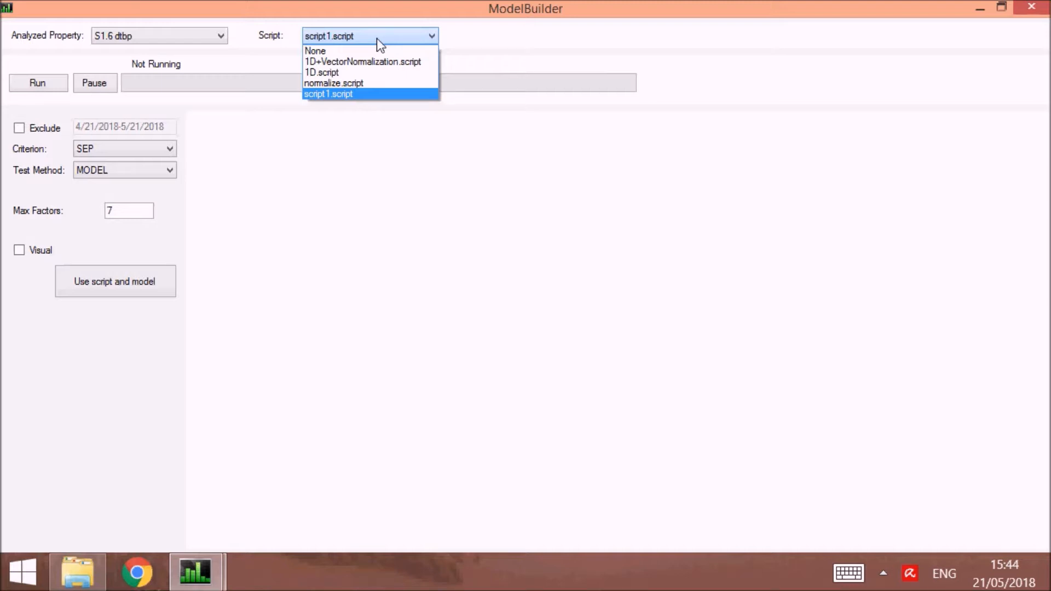
click(377, 38)
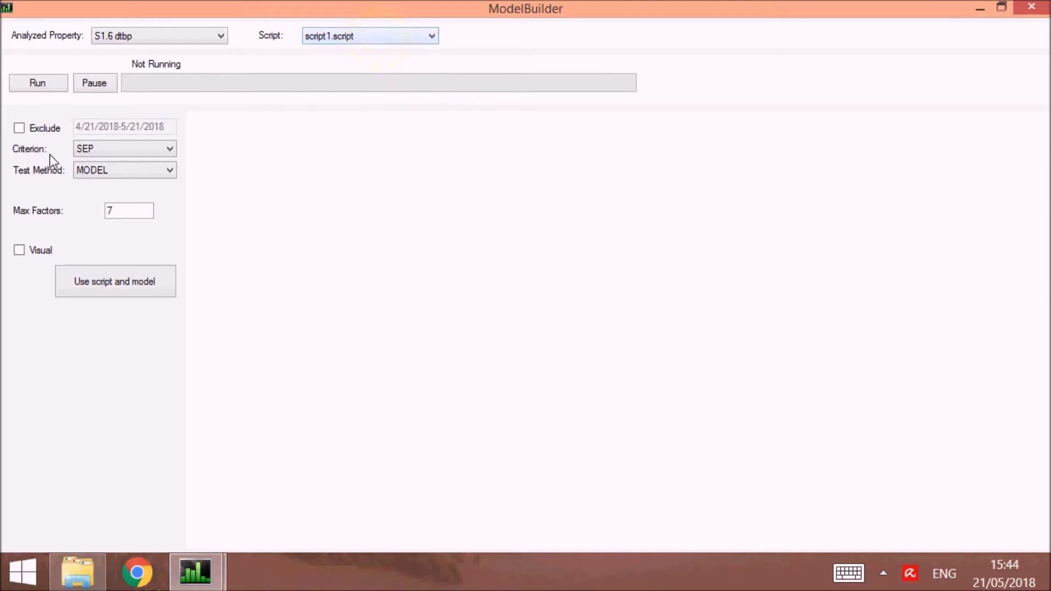
Set the maximum factors to 7 and keep SEP as the model criterion.
click(127, 212)
key(BackSpace)
text(7)
click(169, 151)
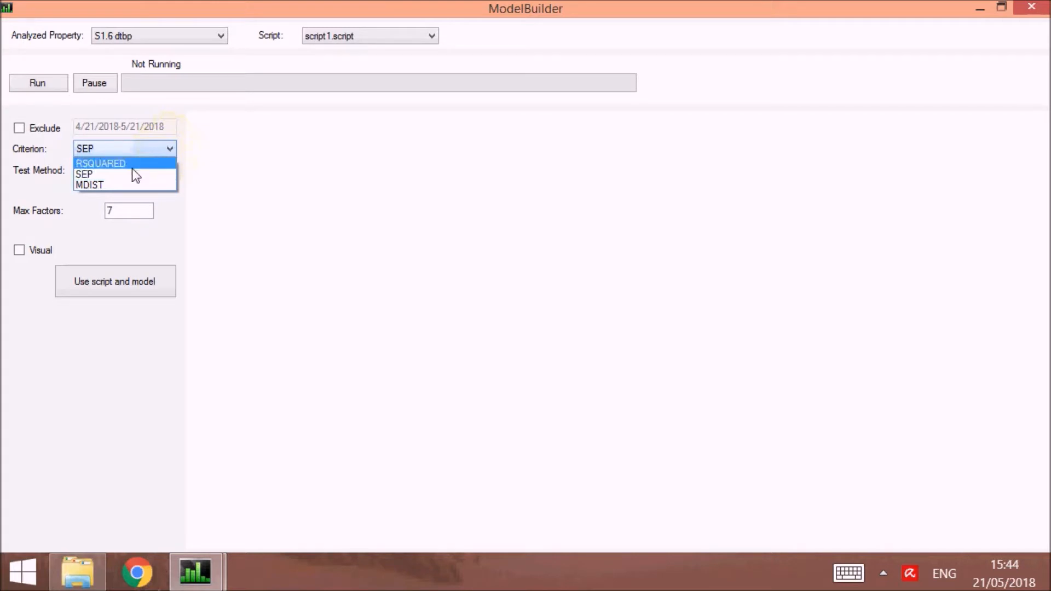
click(173, 148)
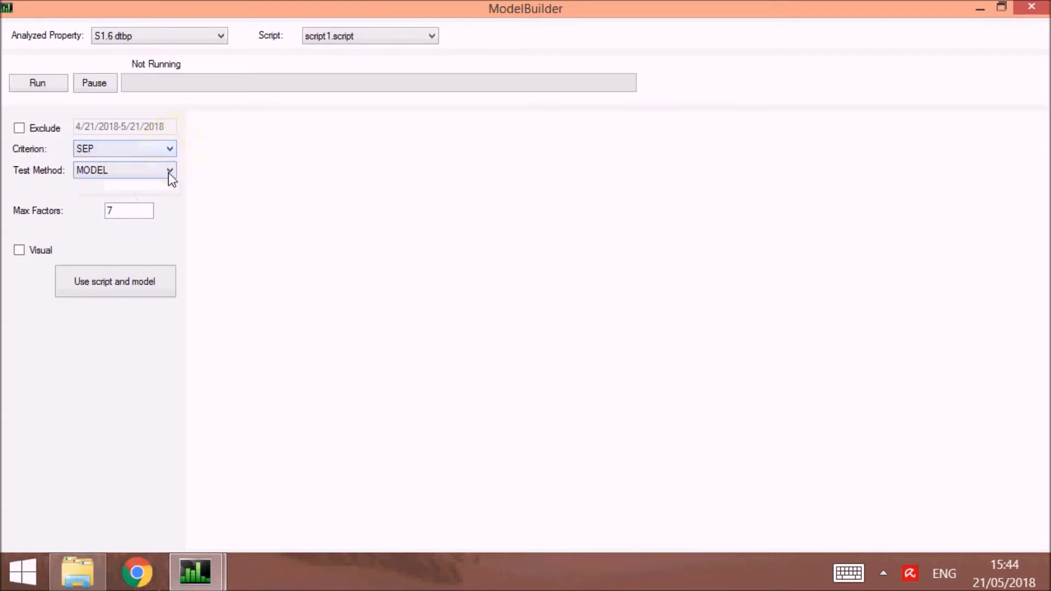
Keep MODEL as the test method, run the model search for S1.6 dtbp, and stop it partway through.
click(169, 173)
click(169, 173)
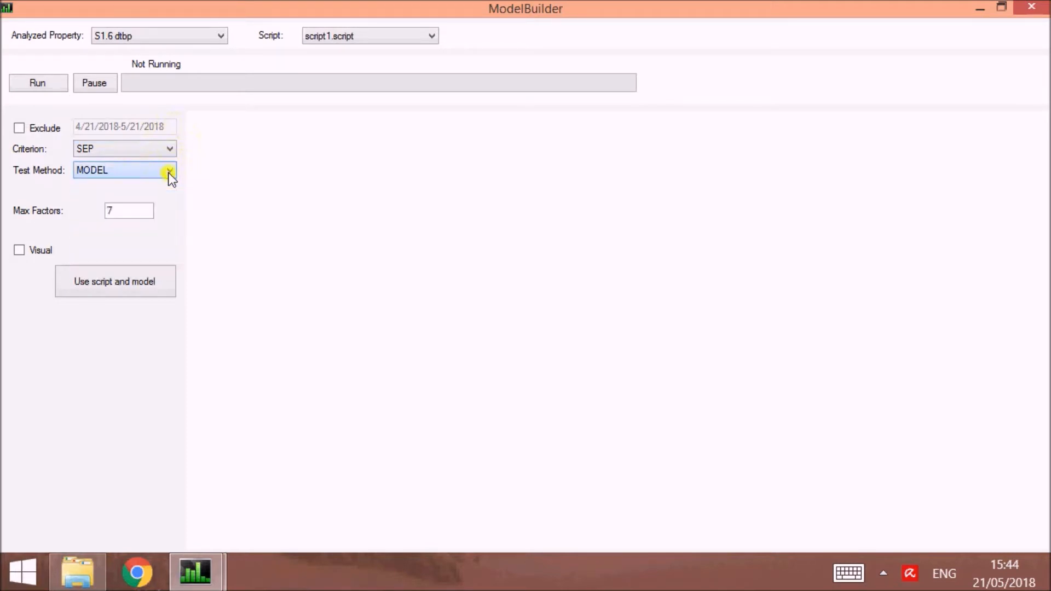
click(31, 81)
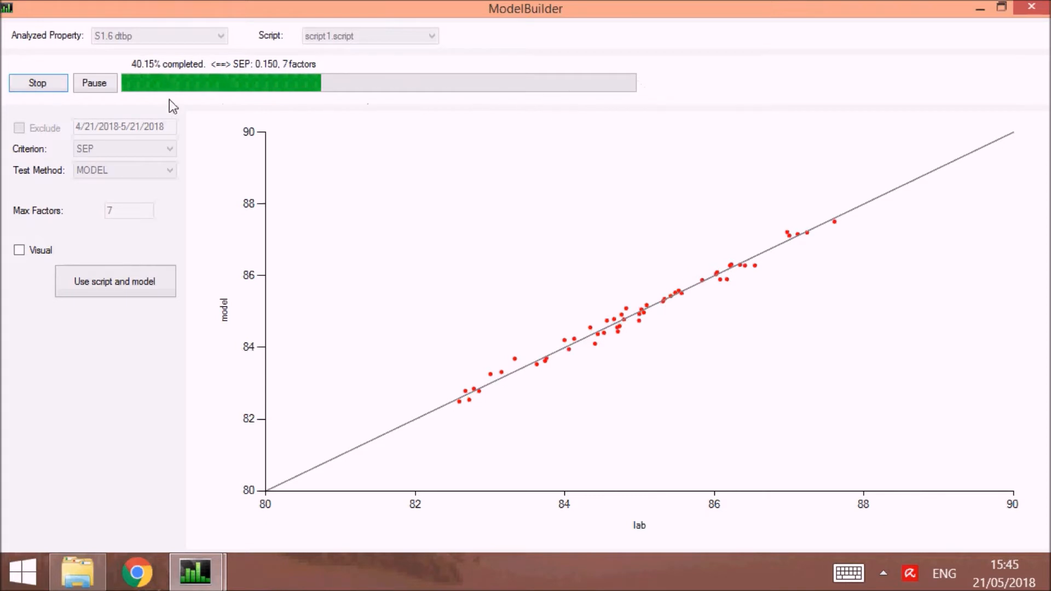
click(42, 83)
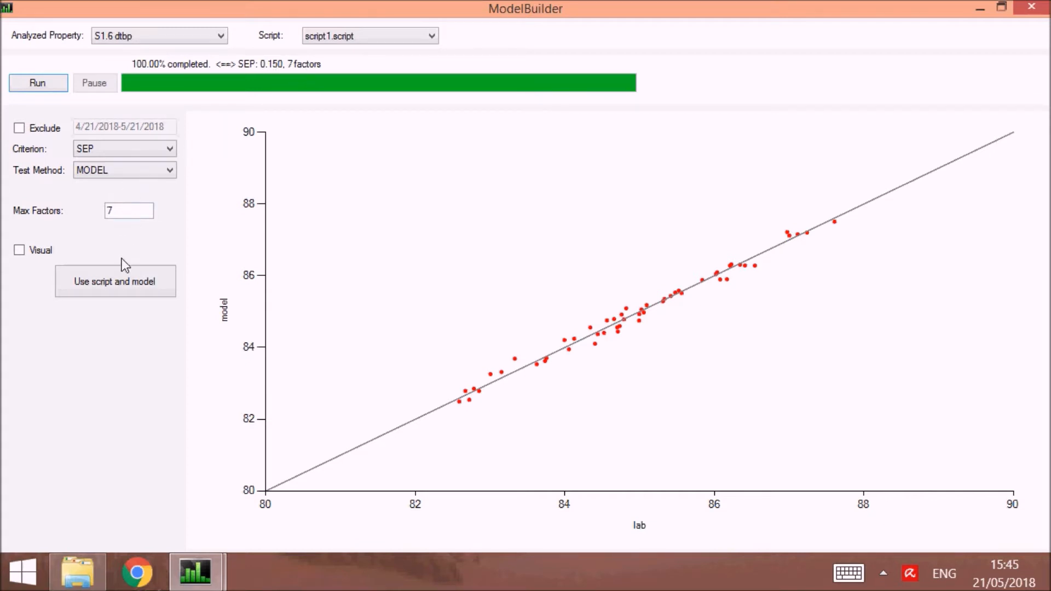
Replace the current S1.6 dtbp model with the newly built script and model, confirm the replacement, and close the Model Builder.
click(109, 284)
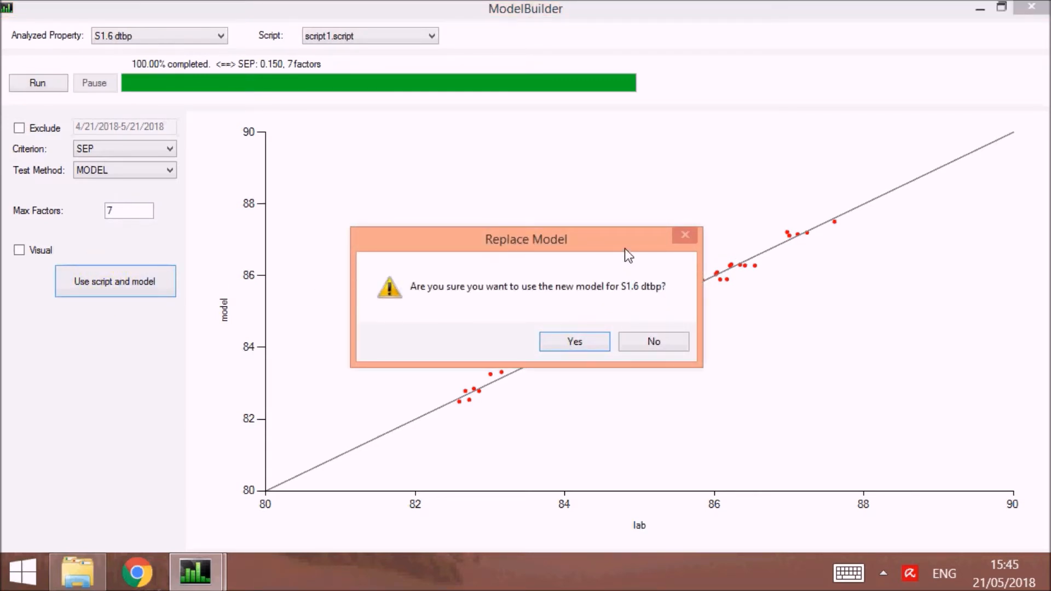
drag(642, 243, 542, 165)
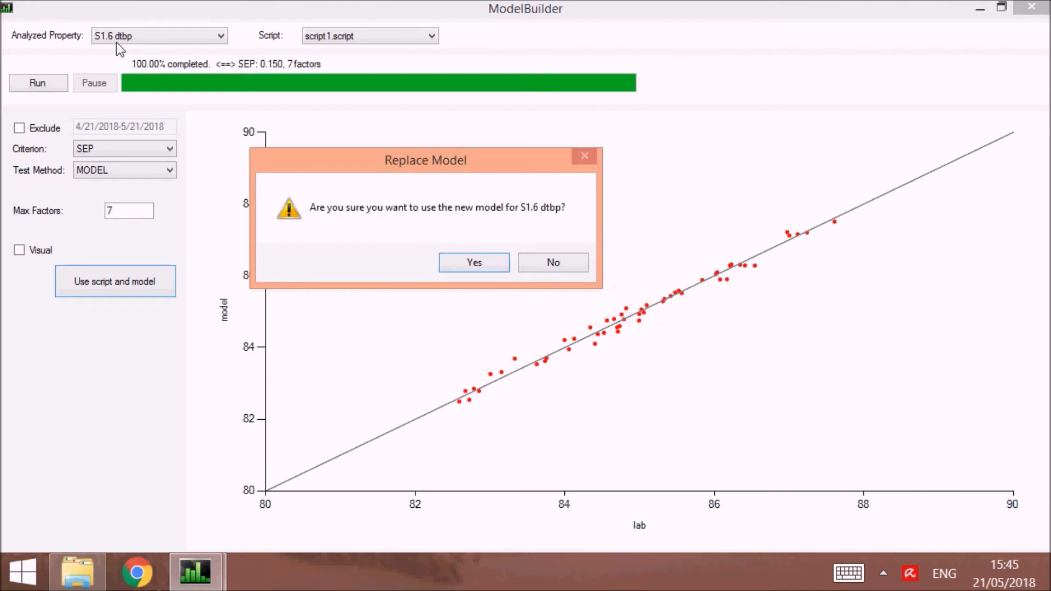
click(490, 264)
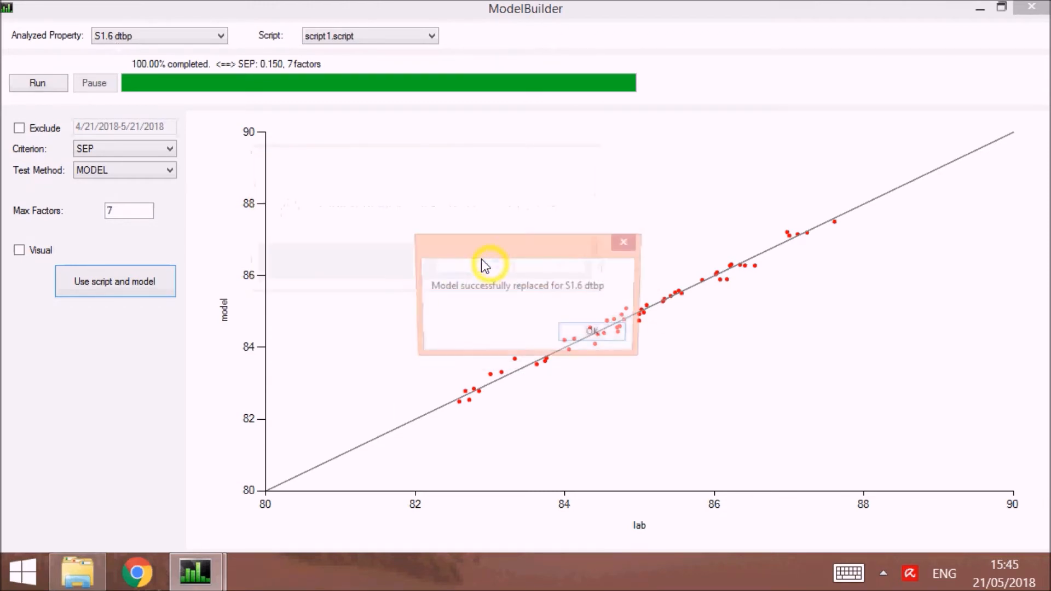
click(605, 336)
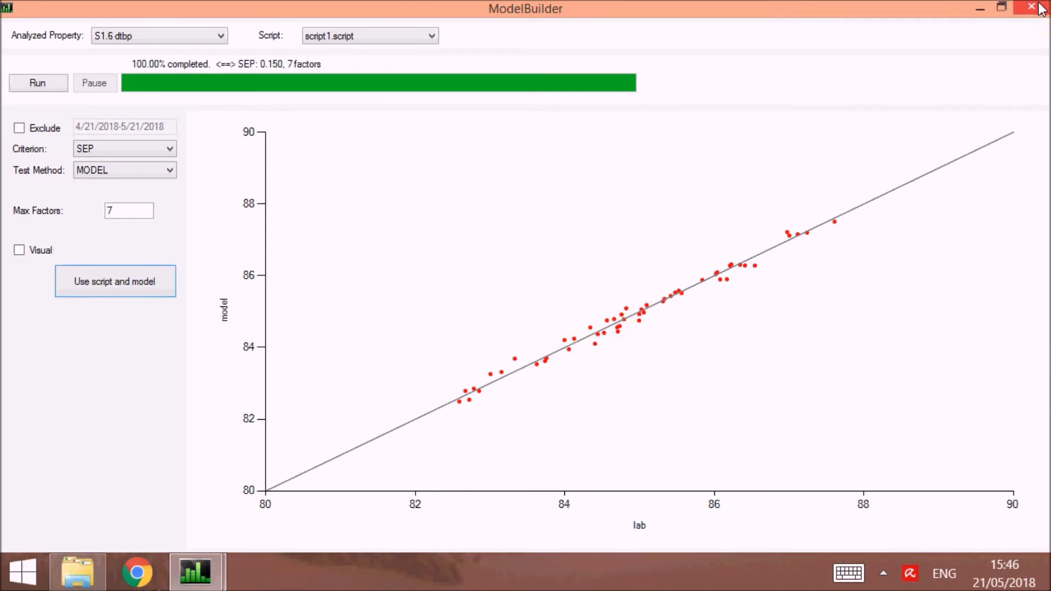
click(1041, 10)
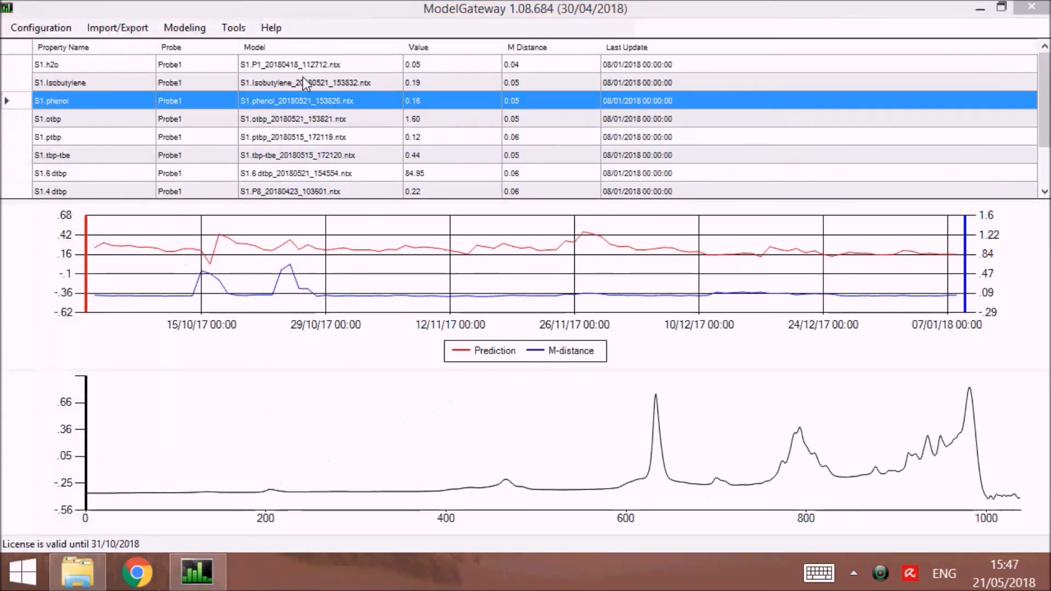
Open Model Analysis and reposition its window to examine the new S1.6 dtbp model's statistics and plots.
click(190, 28)
click(184, 27)
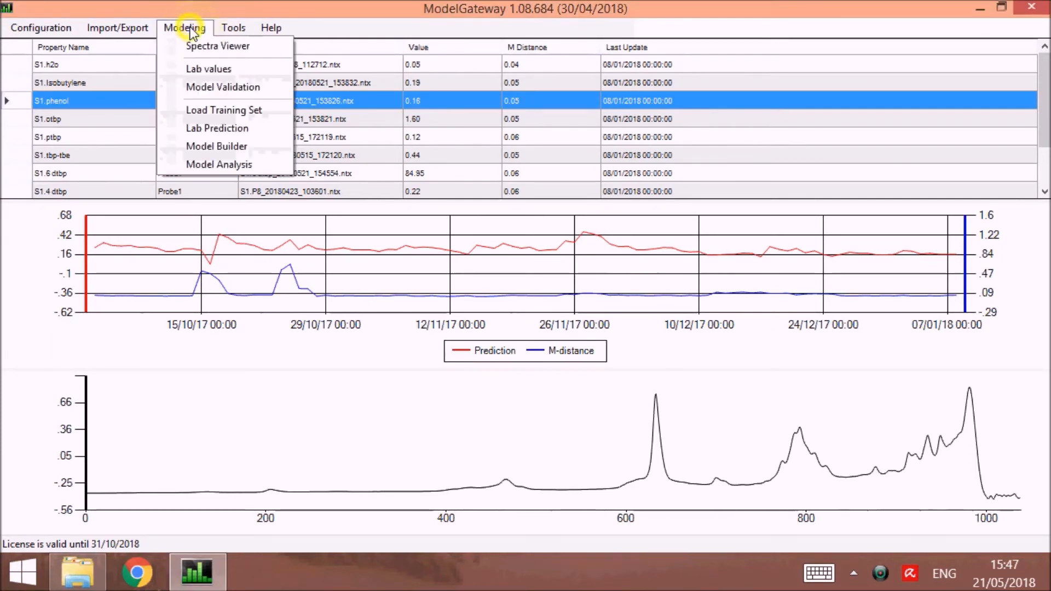
click(231, 163)
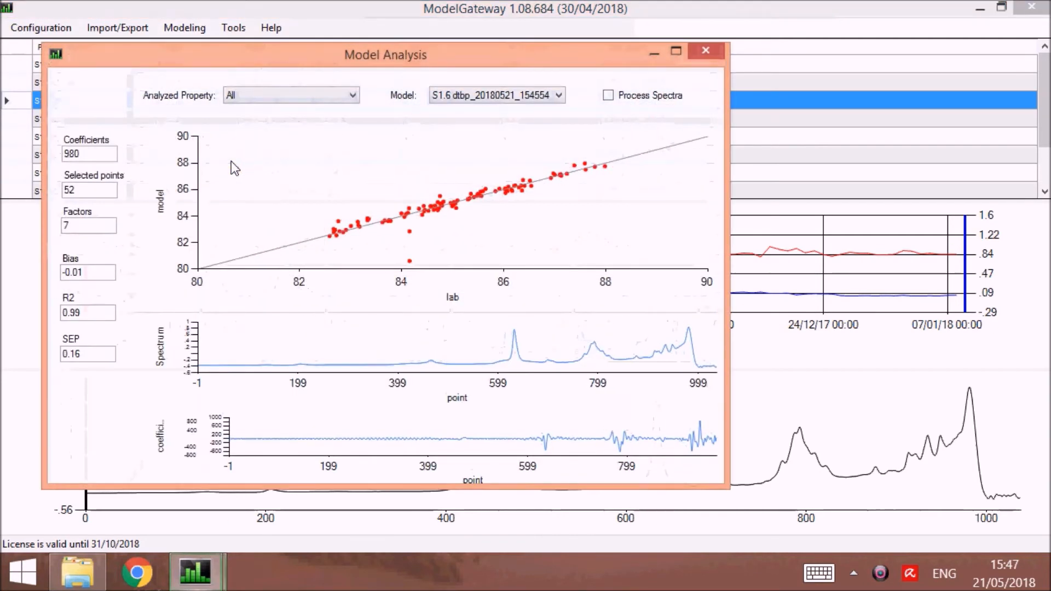
drag(329, 62, 374, 29)
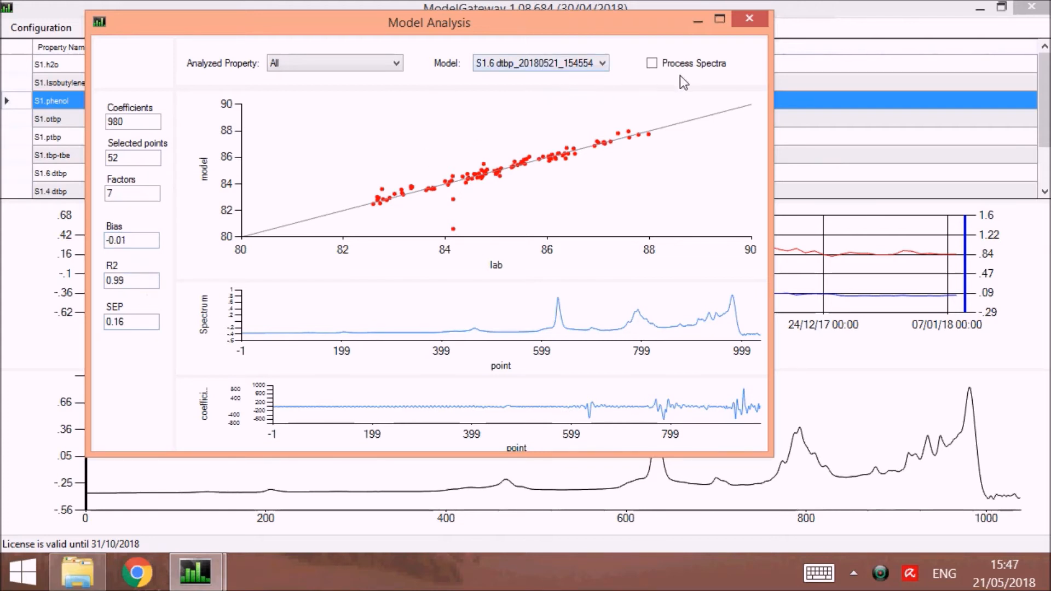
Select a sample point near lab value 86.4, toggle spectra processing on and off, view the analysis maximized, and close it.
click(544, 158)
click(656, 62)
click(657, 62)
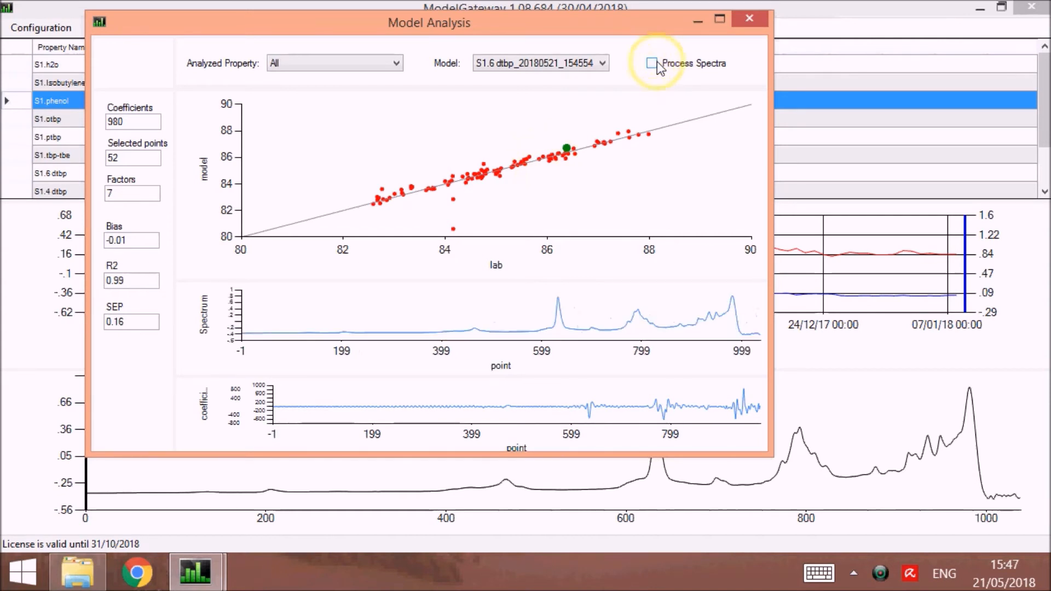
click(719, 21)
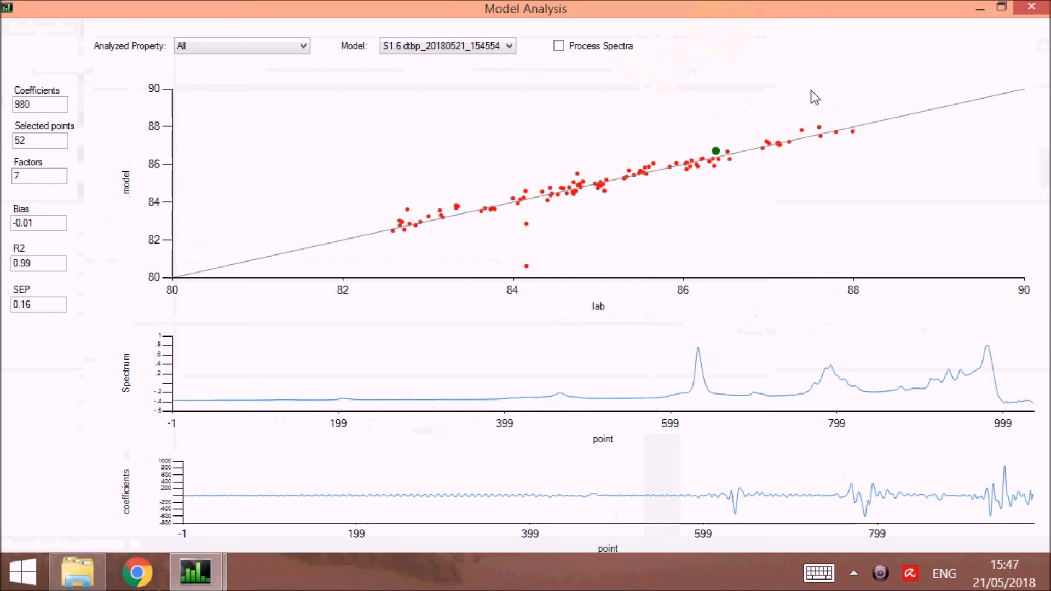
click(1037, 11)
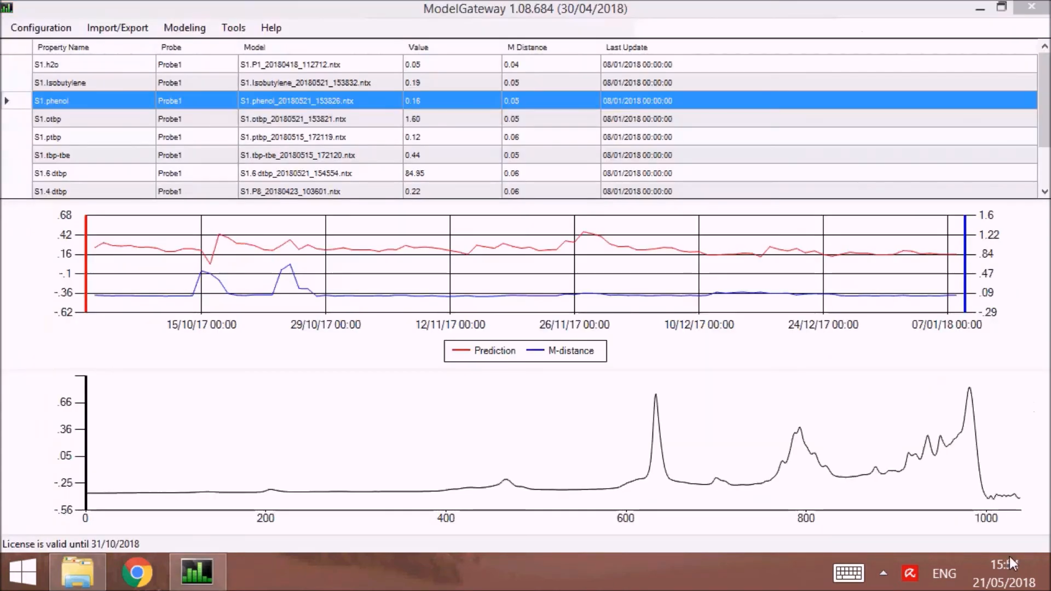